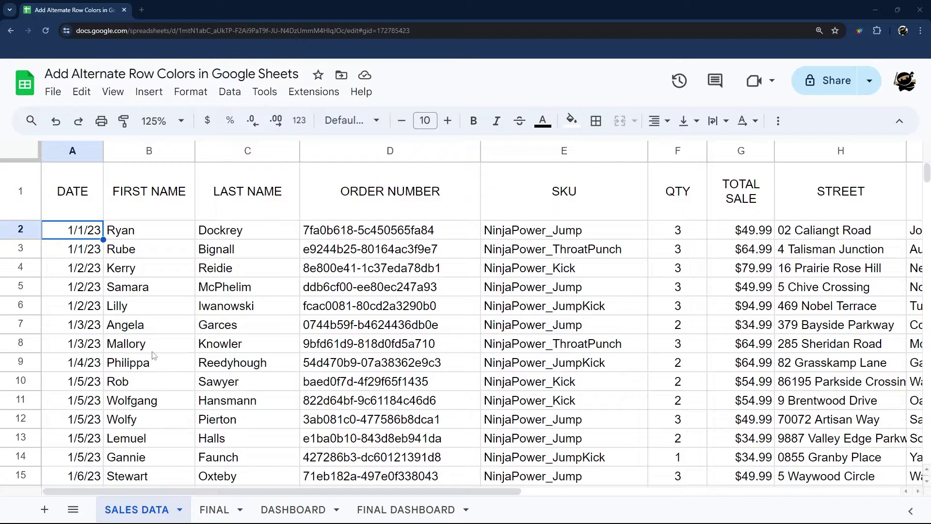
# - Preview the finished FINAL sheet and the FINAL DASHBOARD's Monthly Sales table
pyautogui.click(214, 513)
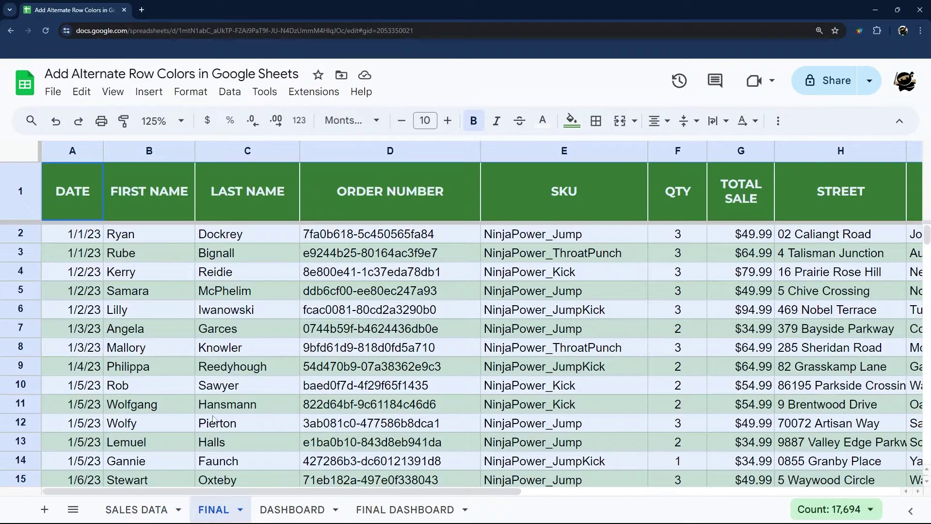
pyautogui.click(219, 355)
pyautogui.click(298, 507)
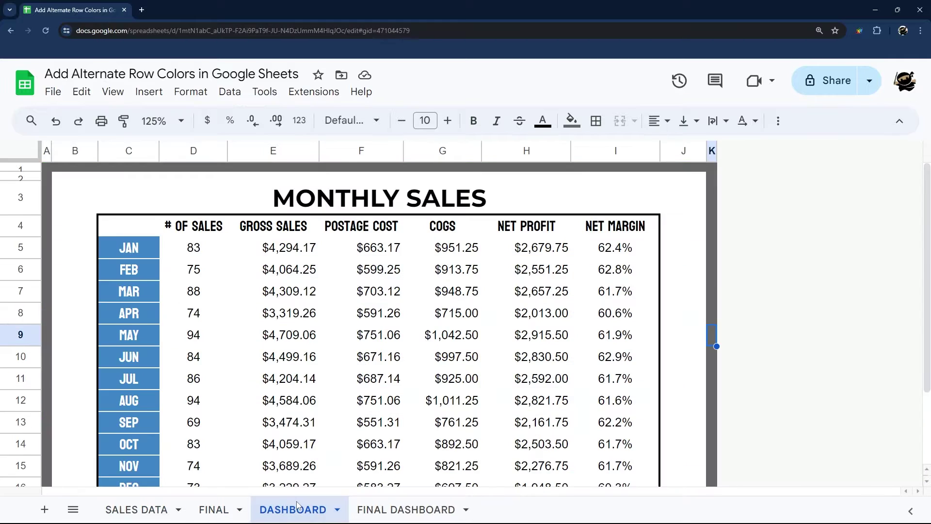
pyautogui.scroll(-5, 275, 336)
pyautogui.scroll(5, 281, 342)
pyautogui.click(369, 510)
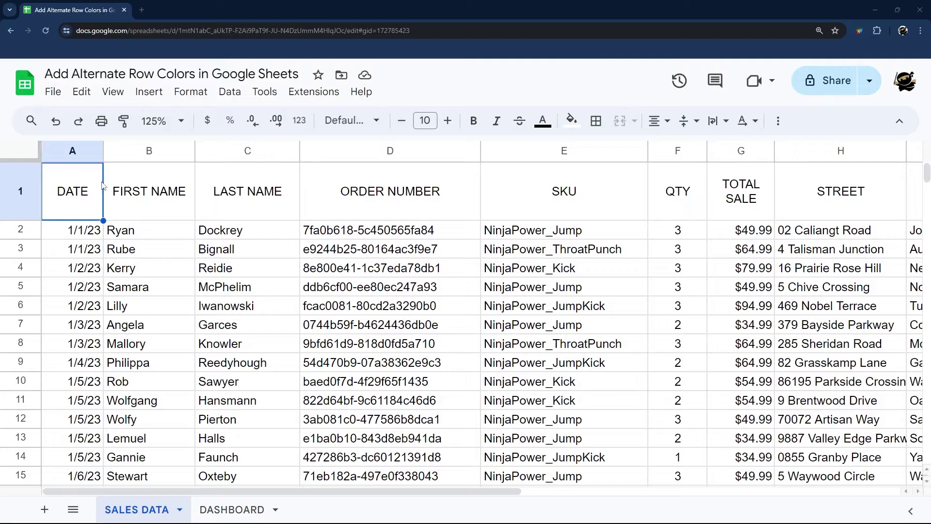
# - Apply the green default alternating-colours style to the entire SALES DATA sheet
pyautogui.click(28, 150)
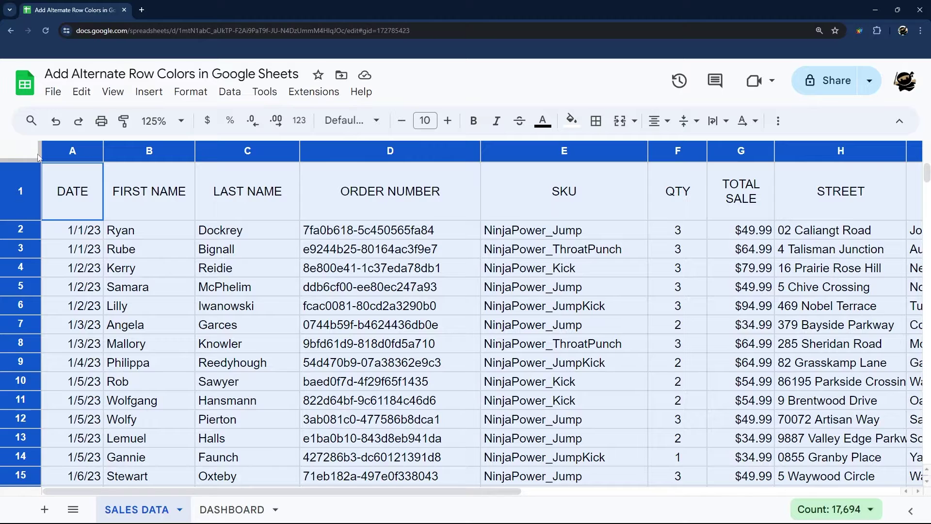
pyautogui.click(186, 93)
pyautogui.click(225, 361)
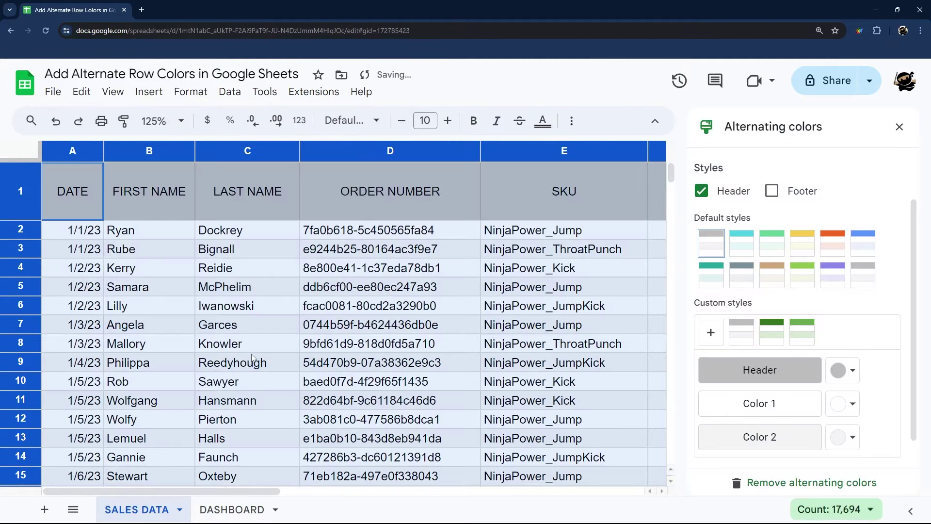
pyautogui.click(774, 249)
pyautogui.scroll(-7, 182, 235)
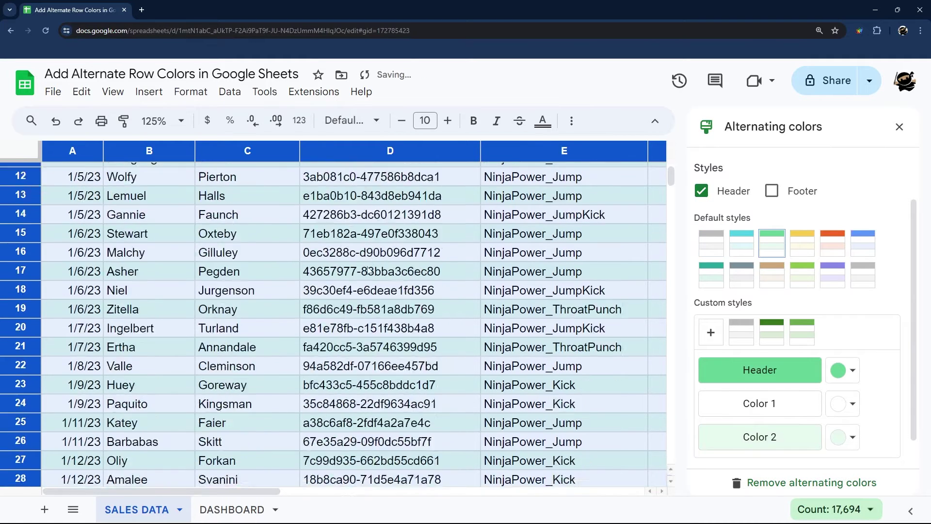
pyautogui.scroll(-1, 780, 372)
pyautogui.click(868, 446)
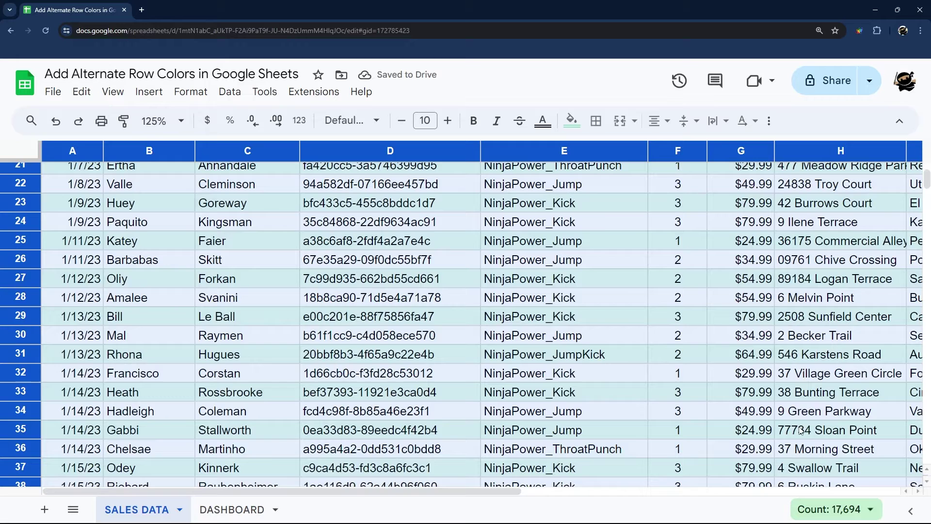
pyautogui.scroll(5, 477, 320)
pyautogui.scroll(2, 410, 298)
pyautogui.click(383, 287)
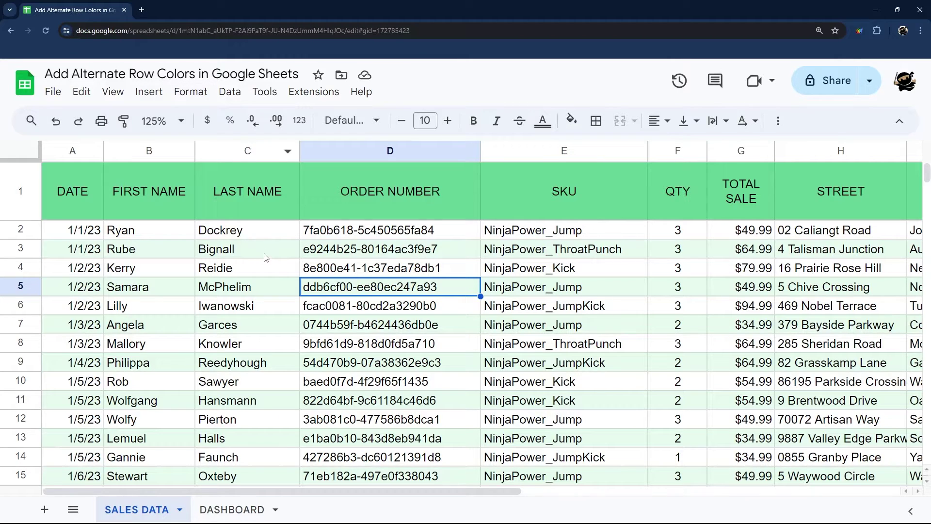
# - Change the banding range from A1:R984 to A2:R984 so it starts at row 2
pyautogui.click(84, 200)
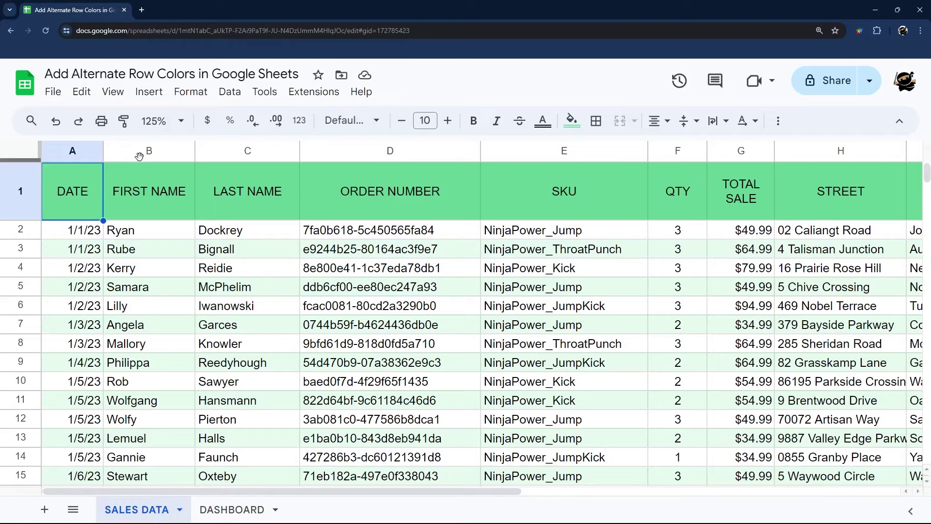
pyautogui.click(192, 93)
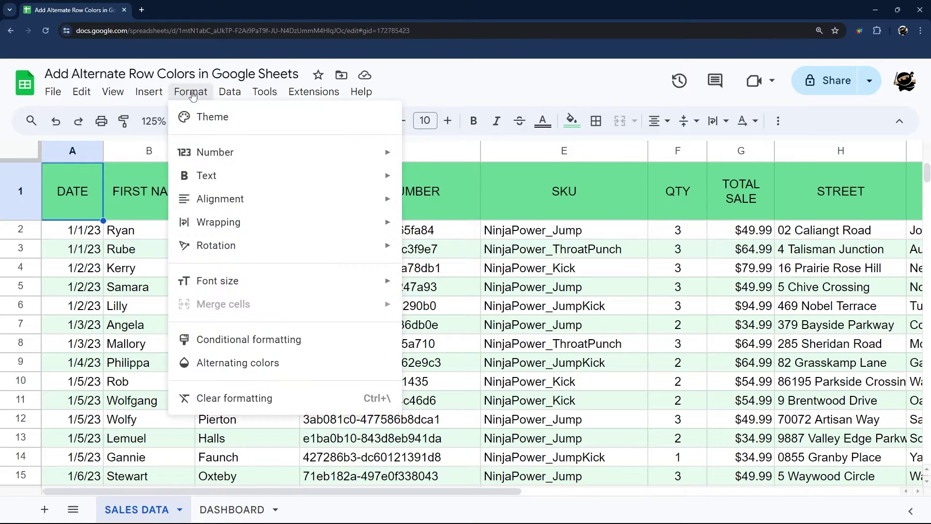
pyautogui.click(218, 367)
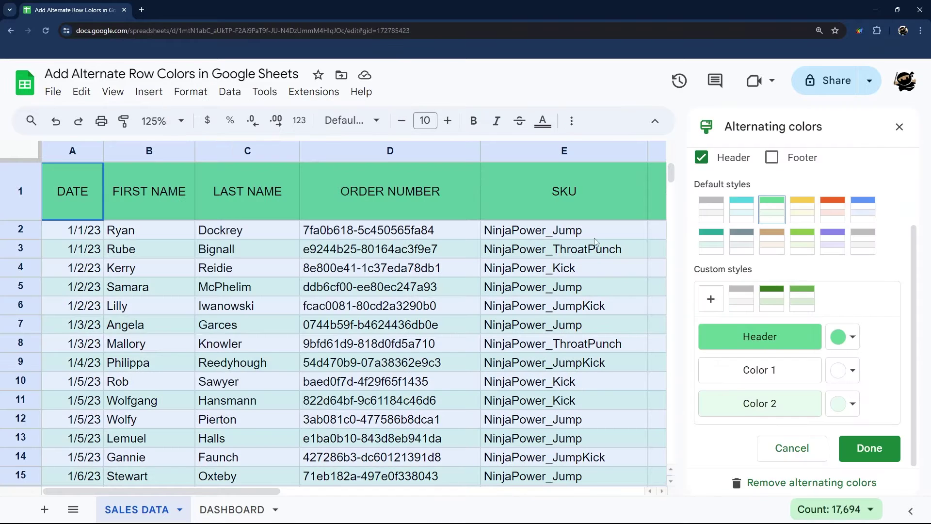
pyautogui.scroll(2, 827, 198)
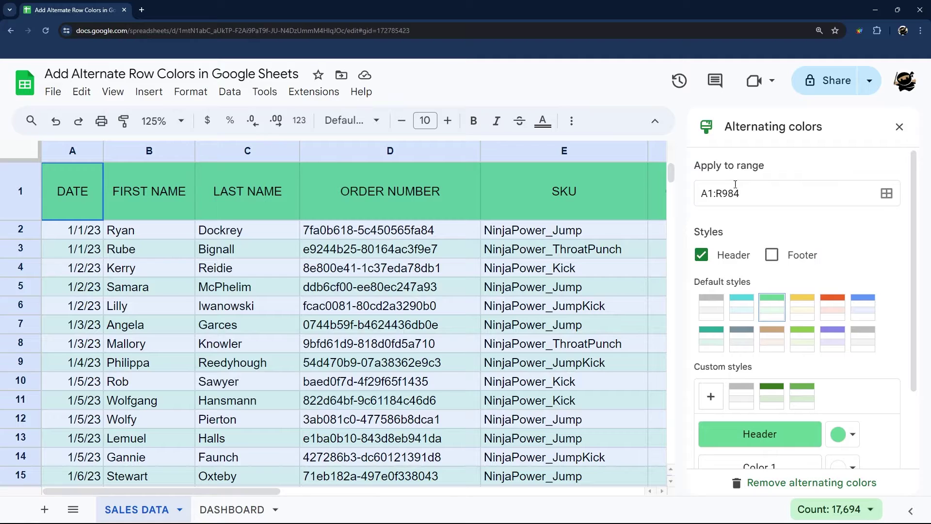
pyautogui.click(710, 193)
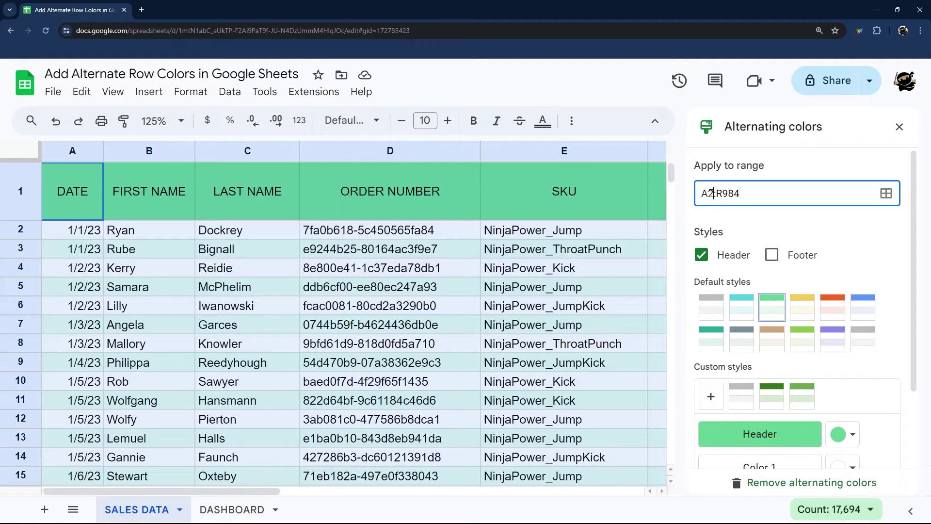
pyautogui.press('Return')
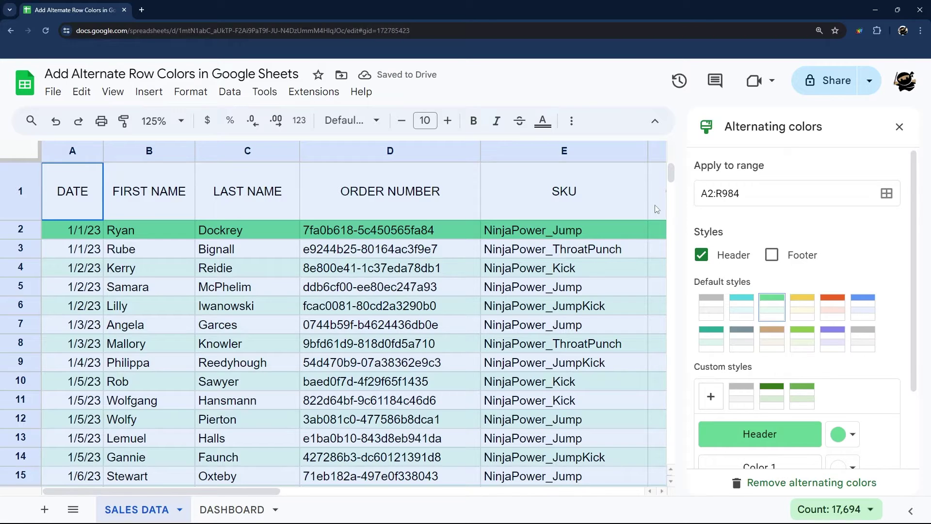
# - Toggle the Header and Footer band checkboxes on and off to compare looks
pyautogui.click(701, 256)
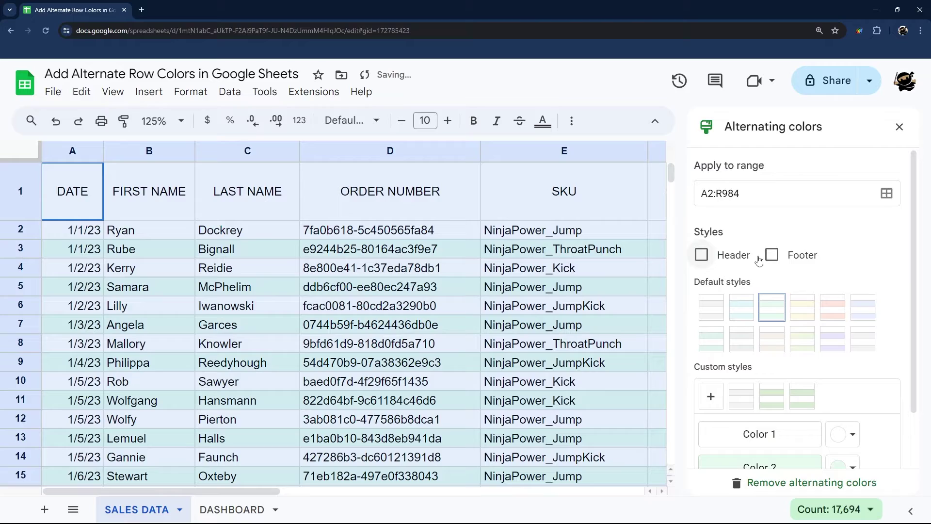
pyautogui.click(775, 256)
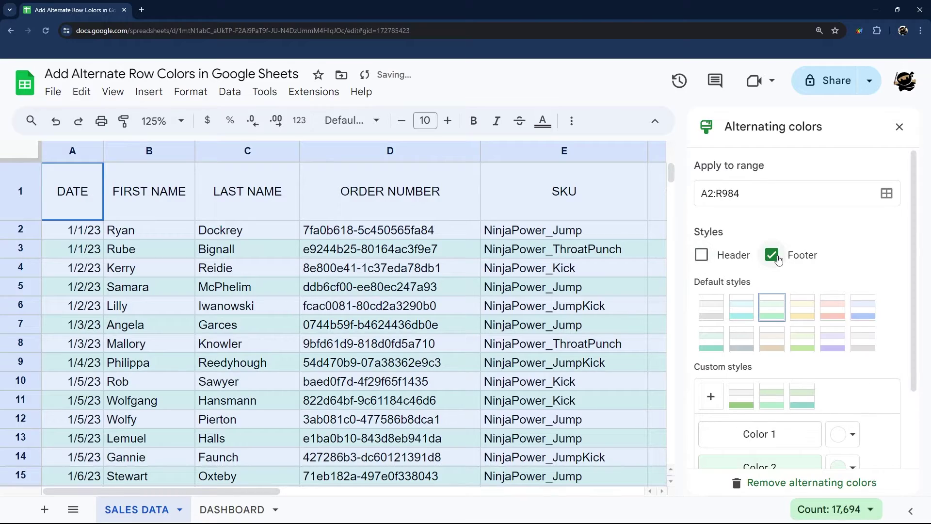
pyautogui.moveTo(667, 182); pyautogui.dragTo(650, 162)
pyautogui.click(772, 255)
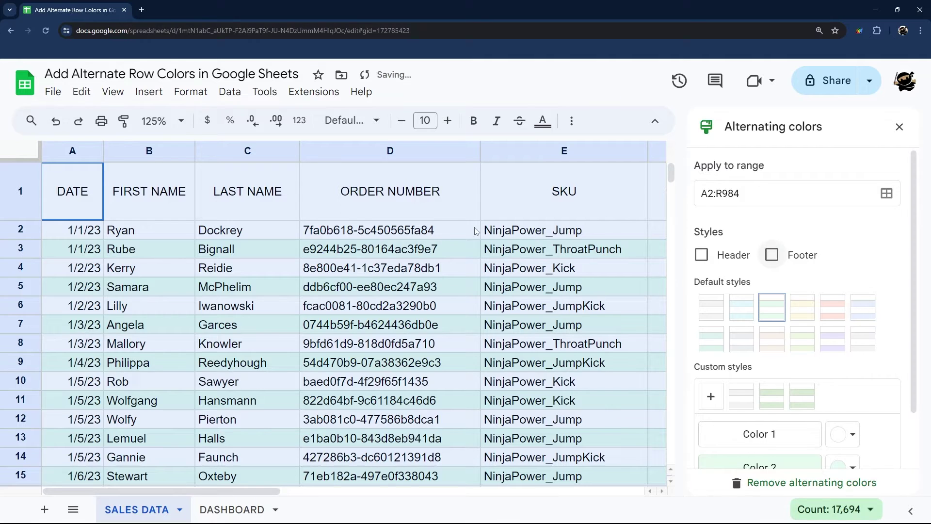
pyautogui.click(702, 255)
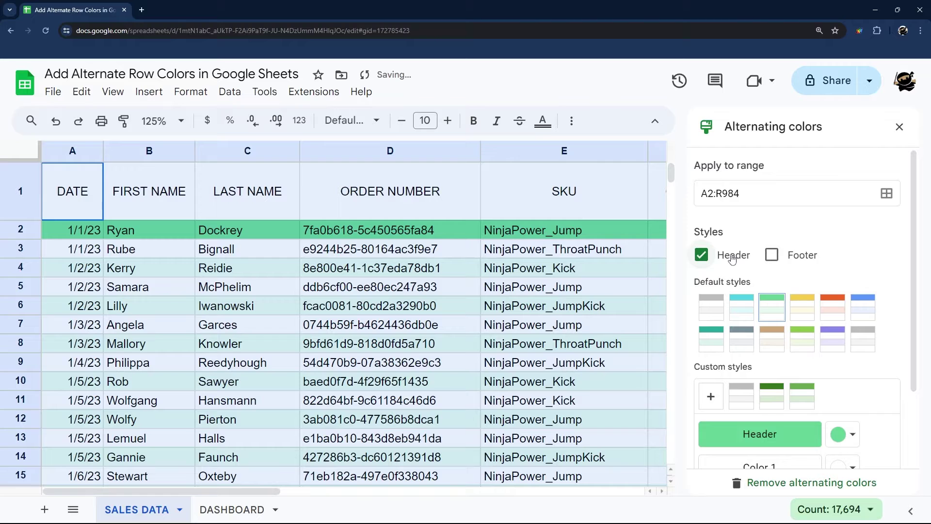
pyautogui.click(704, 257)
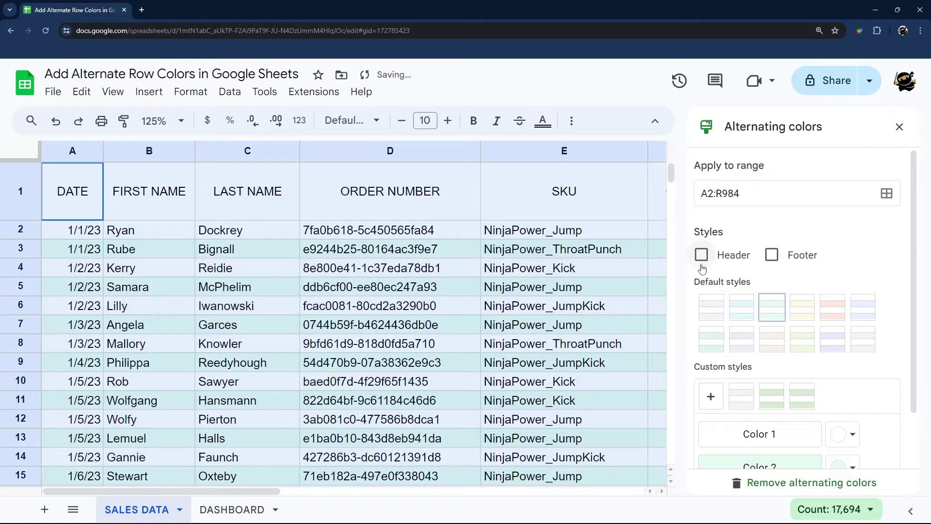
pyautogui.scroll(-1, 348, 270)
pyautogui.scroll(1, 139, 242)
# - Restore the banding range to A1:R984 and re-enable the header band
pyautogui.moveTo(706, 193); pyautogui.dragTo(713, 193)
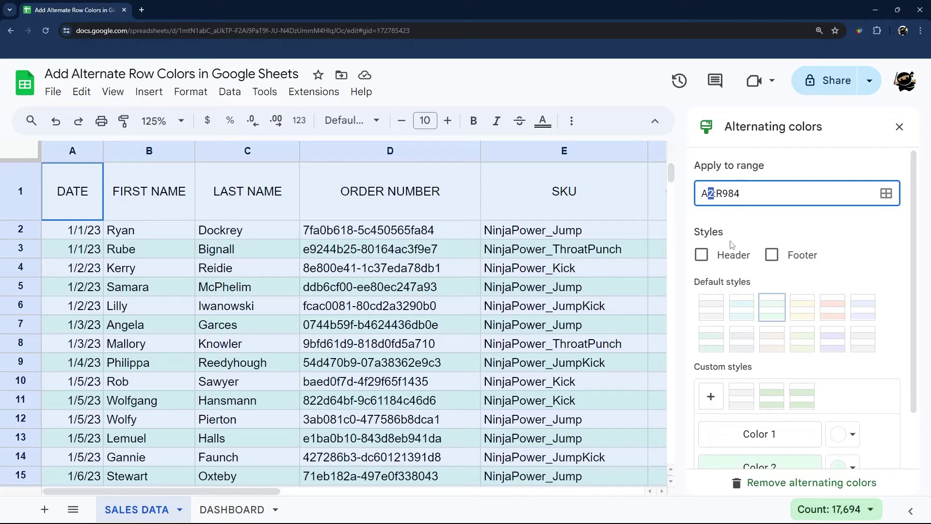
pyautogui.scroll(-2, 749, 286)
pyautogui.scroll(2, 749, 286)
pyautogui.scroll(-2, 776, 301)
pyautogui.scroll(2, 789, 286)
pyautogui.write('1')
pyautogui.click(702, 255)
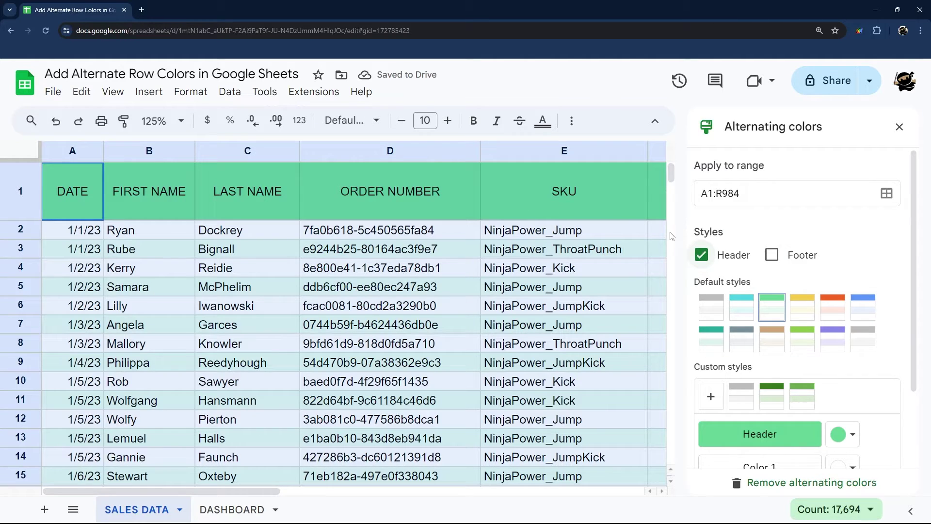
# - Try the yellow and red banding styles and make the header dark purple
pyautogui.click(802, 307)
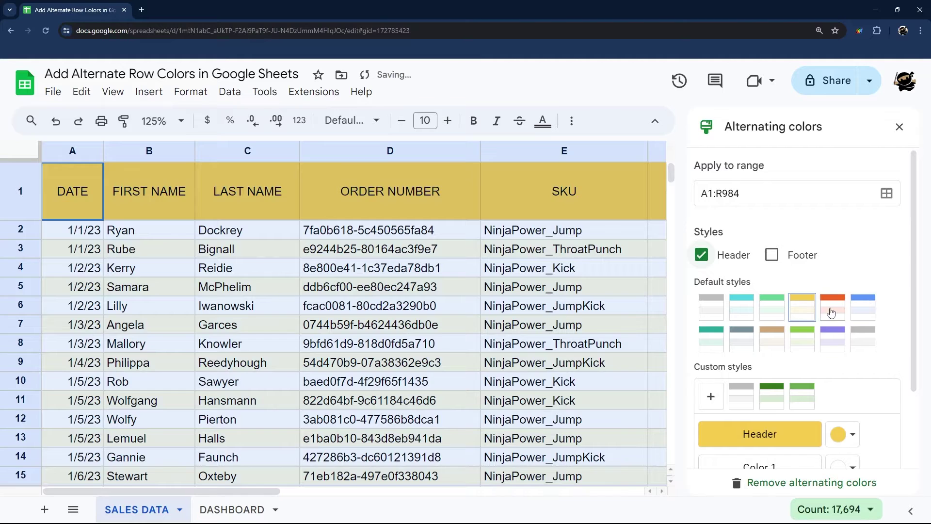
pyautogui.click(831, 313)
pyautogui.scroll(-2, 820, 300)
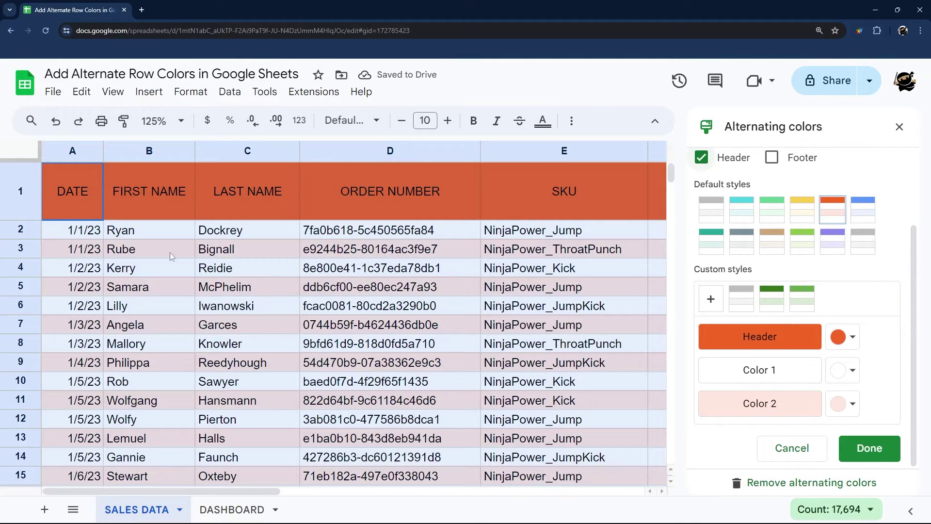
pyautogui.click(848, 337)
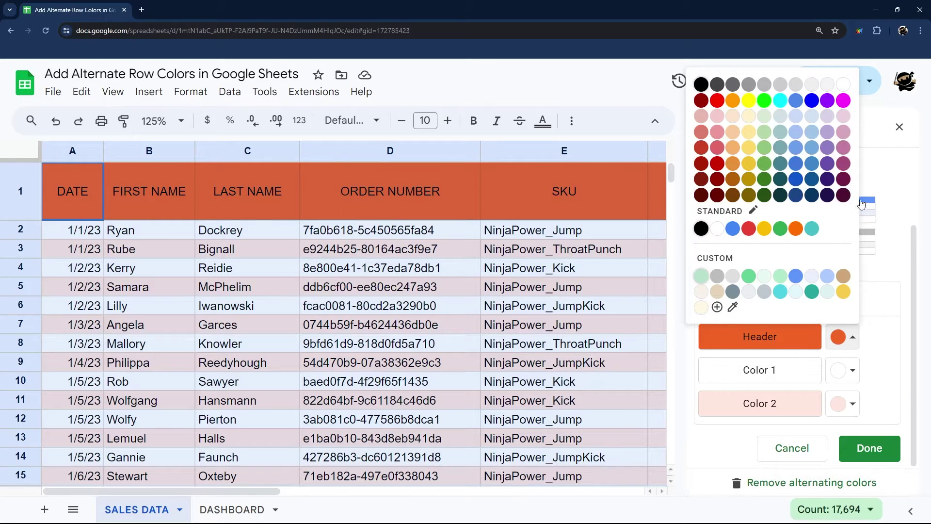
pyautogui.click(828, 164)
pyautogui.scroll(2, 824, 364)
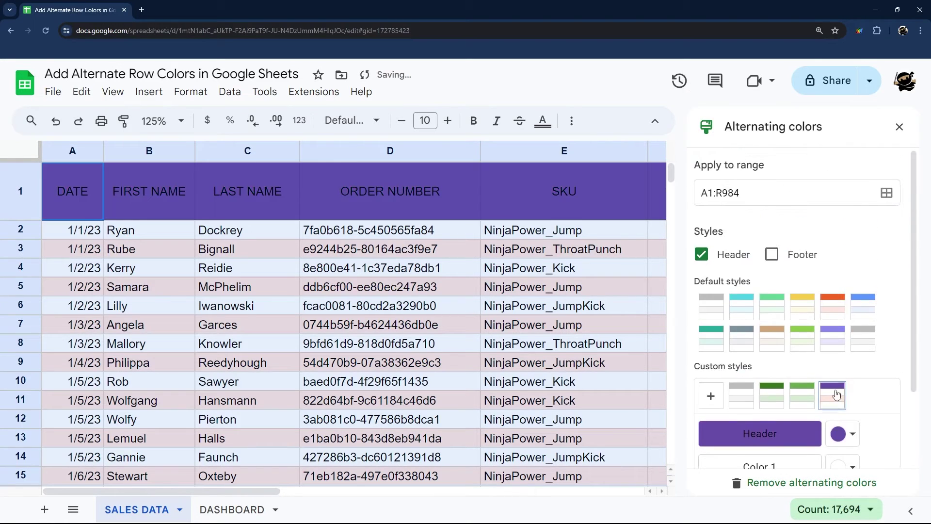
# - Check the header's custom colour values, then set the header band to green
pyautogui.click(844, 433)
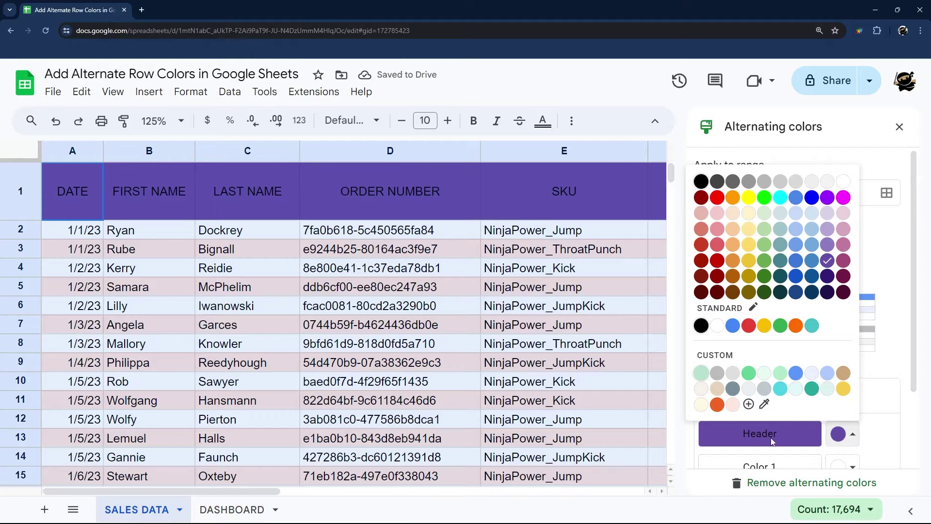
pyautogui.click(749, 404)
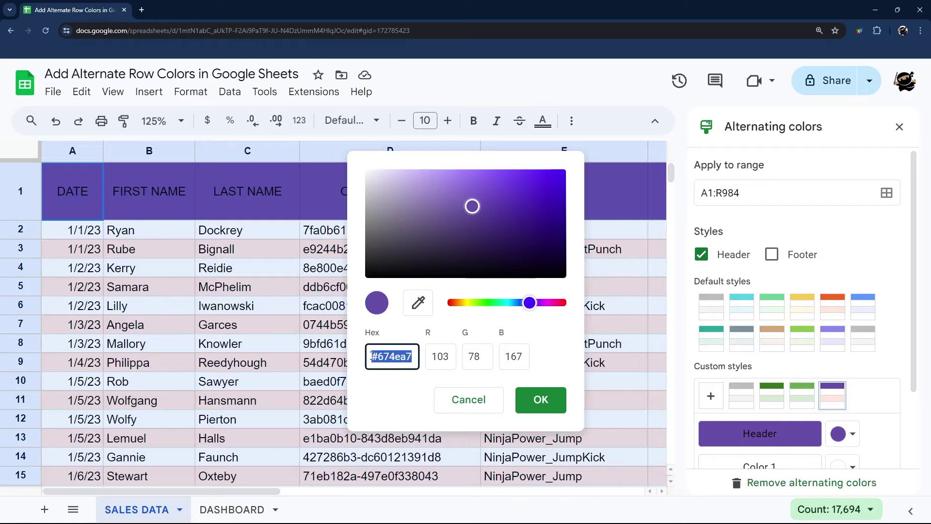
pyautogui.click(440, 356)
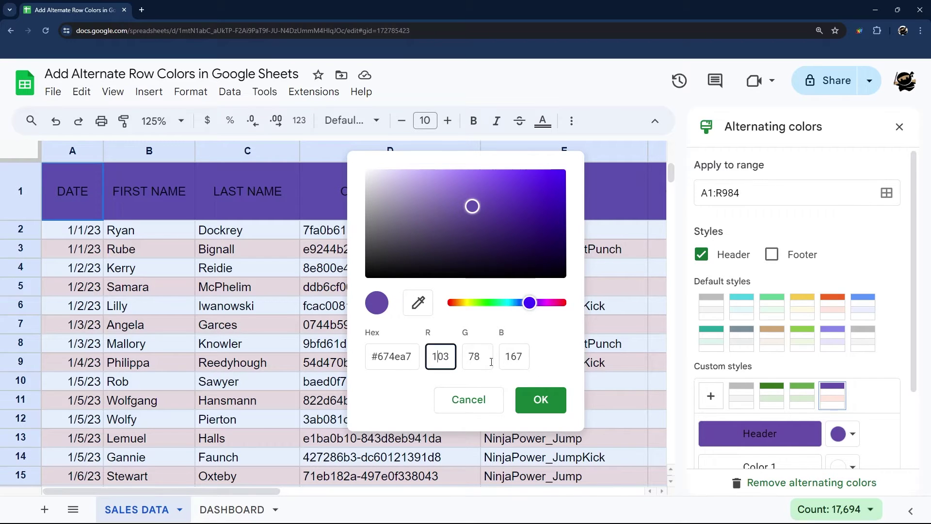
pyautogui.click(477, 357)
pyautogui.click(523, 361)
pyautogui.click(475, 400)
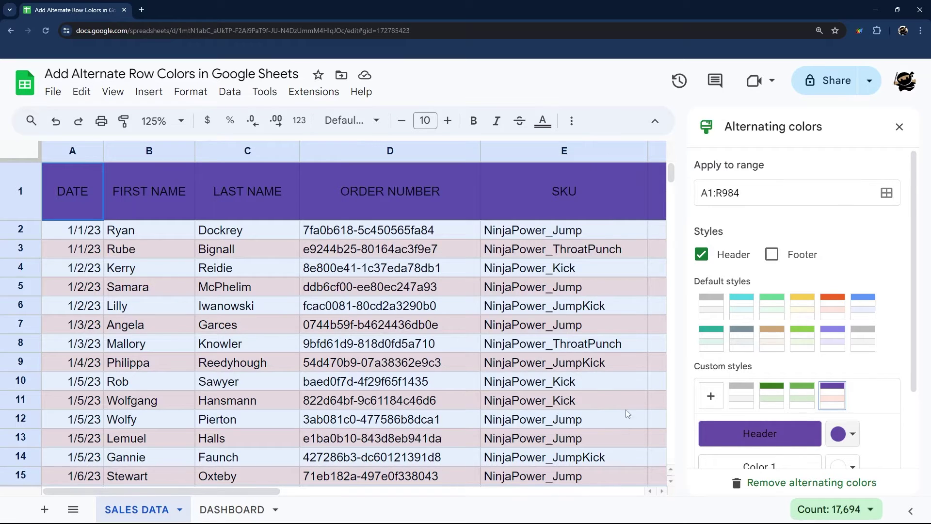
pyautogui.click(842, 435)
pyautogui.click(765, 271)
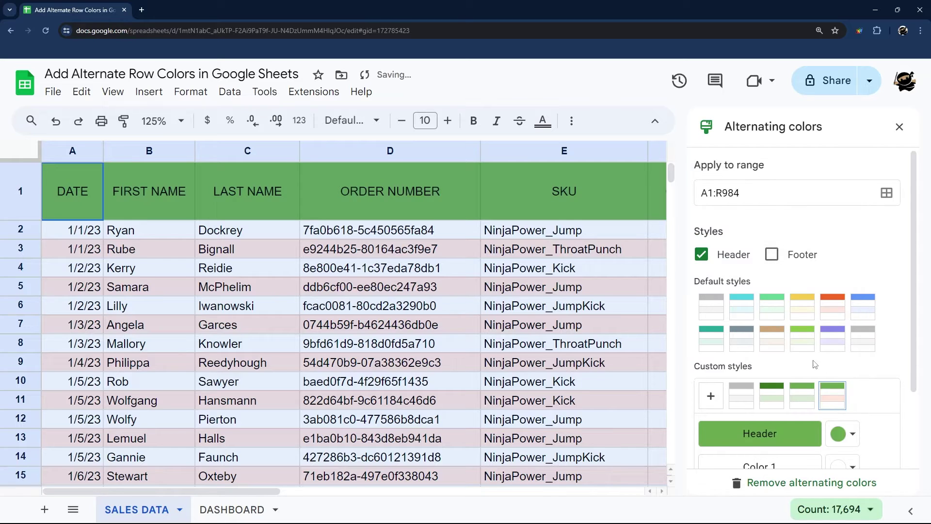
# - Experiment with light and medium green swatches for the two band colours
pyautogui.scroll(-2, 819, 359)
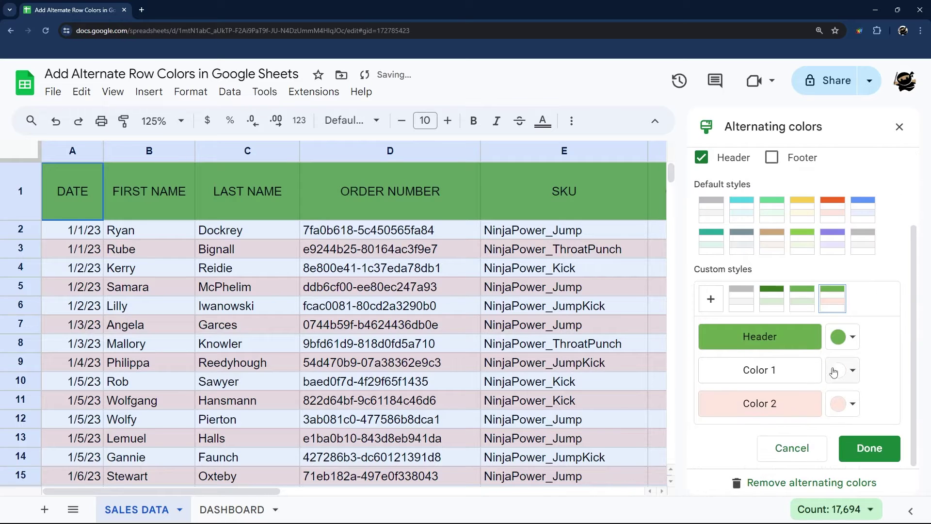
pyautogui.click(854, 399)
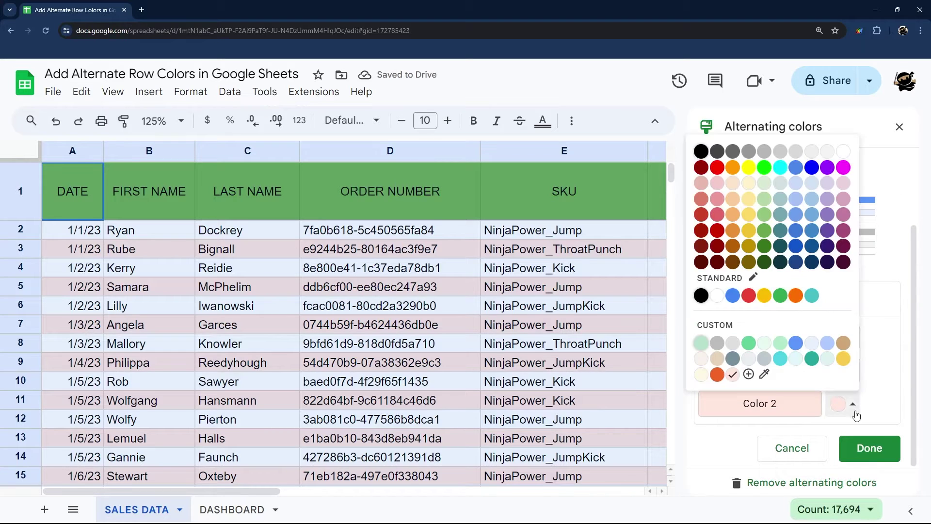
pyautogui.click(782, 183)
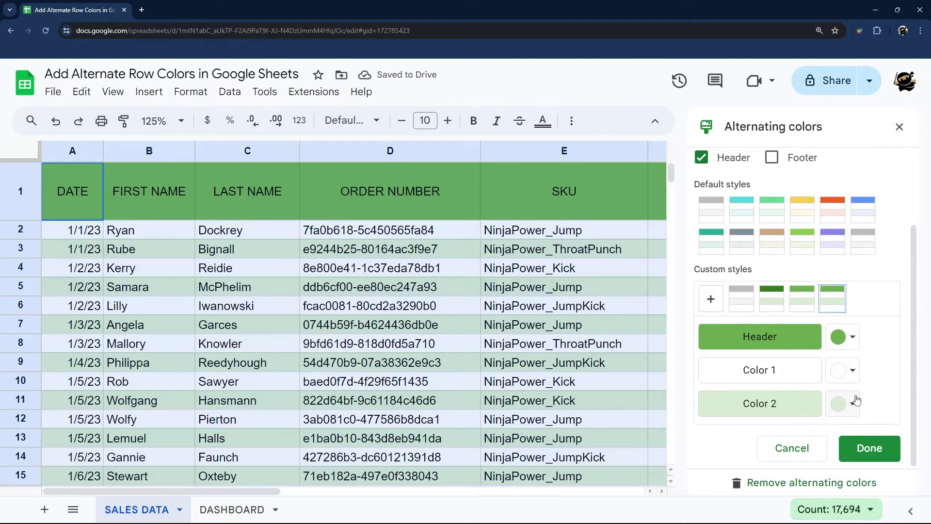
pyautogui.click(846, 371)
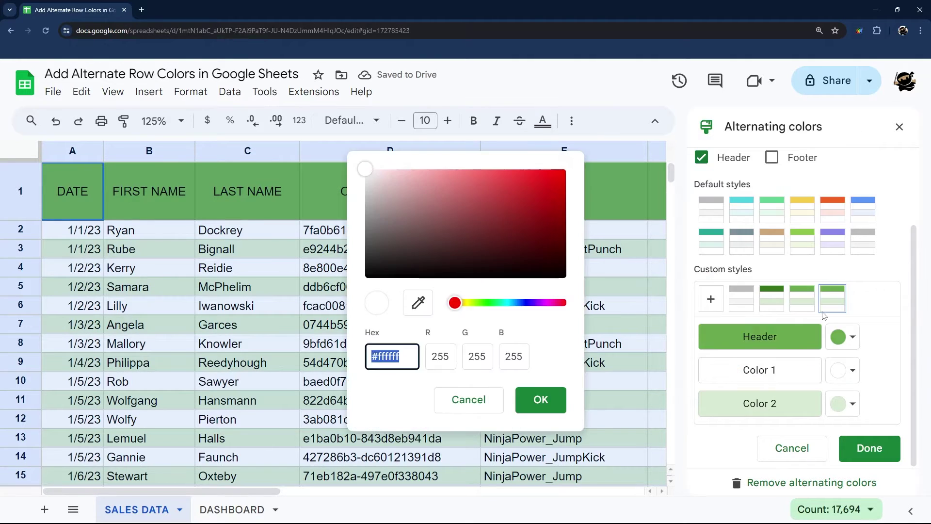
pyautogui.click(480, 399)
pyautogui.click(844, 370)
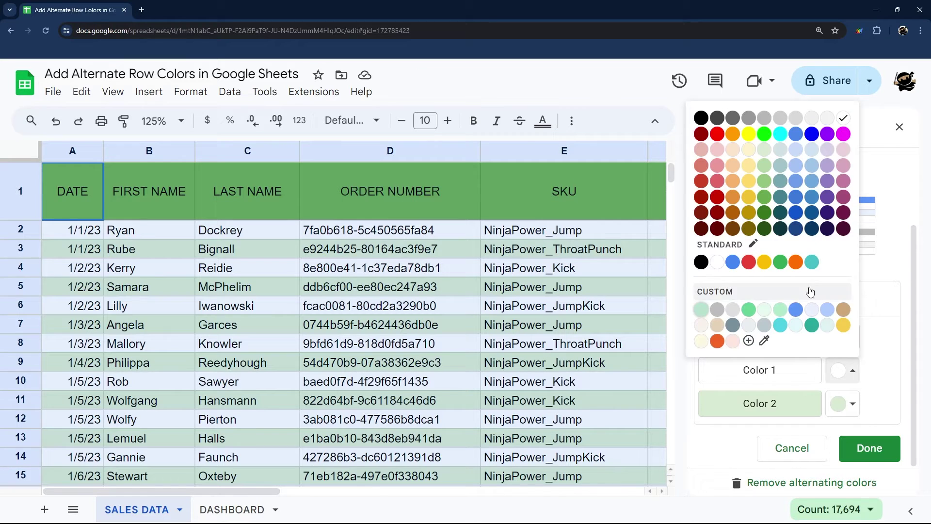
pyautogui.click(765, 150)
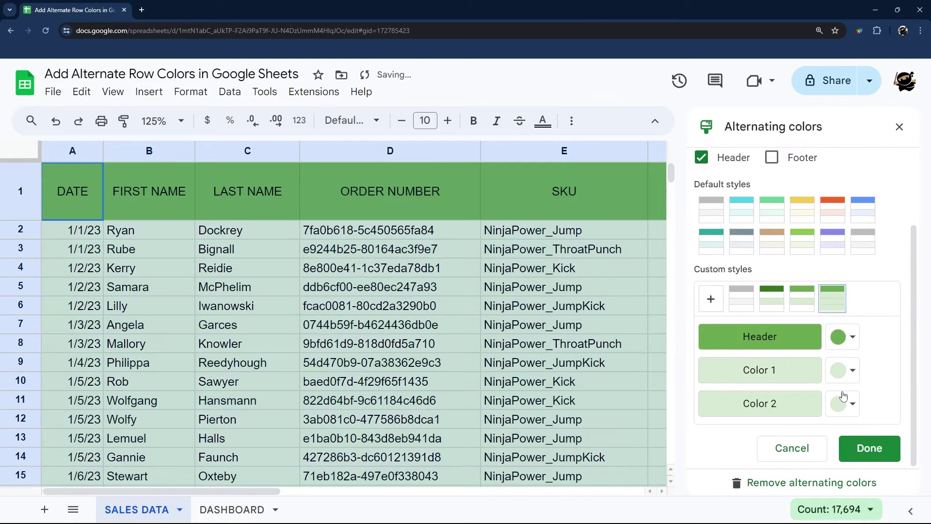
pyautogui.click(845, 404)
pyautogui.click(764, 215)
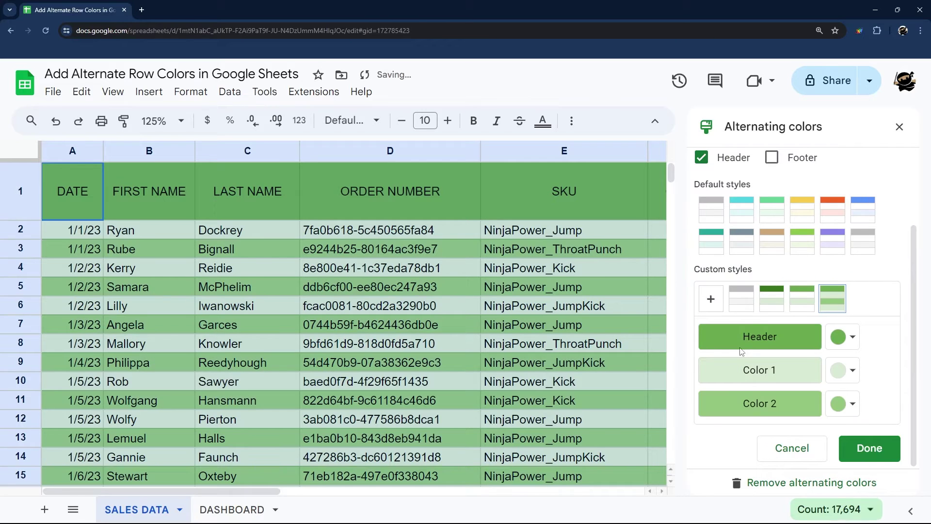
# - Set Color 1 to white and Color 2 to pale green, then finish the banding
pyautogui.click(844, 370)
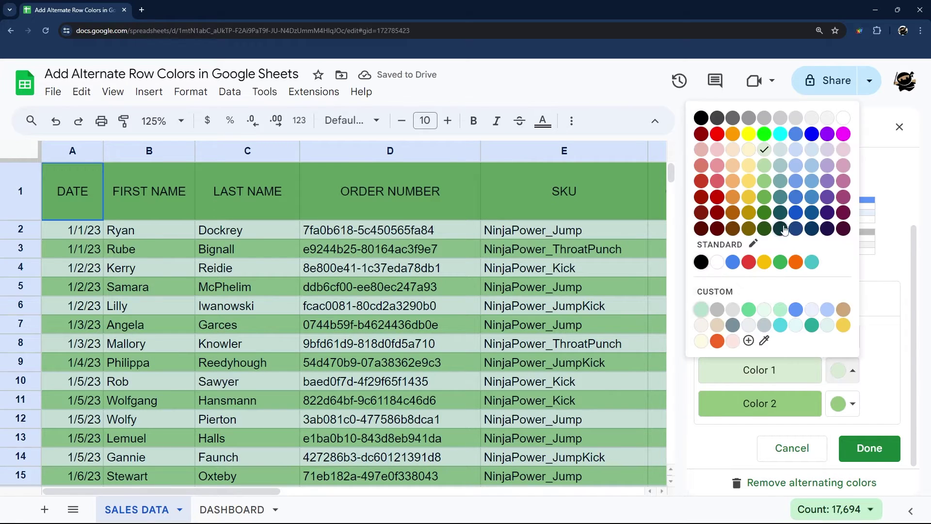
pyautogui.click(845, 119)
pyautogui.click(844, 403)
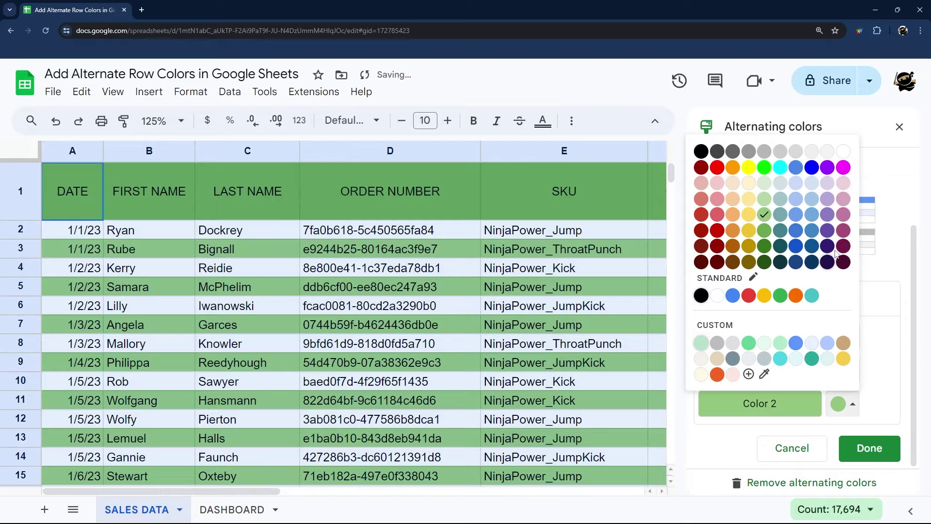
pyautogui.click(765, 183)
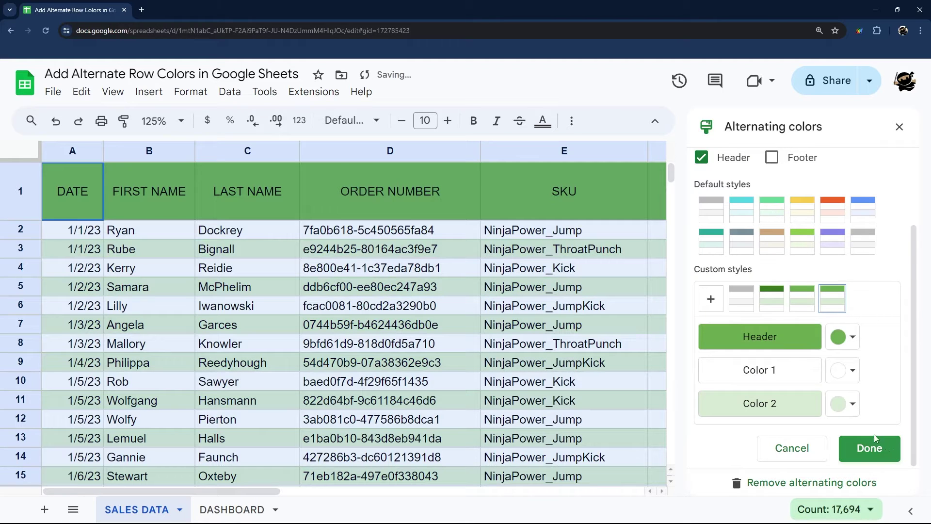
pyautogui.scroll(2, 874, 435)
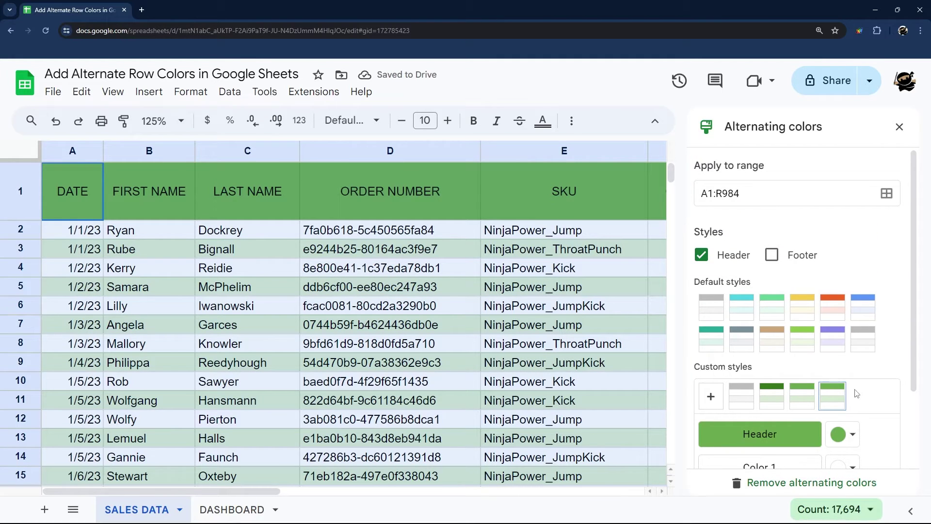
pyautogui.scroll(-2, 844, 392)
pyautogui.click(857, 448)
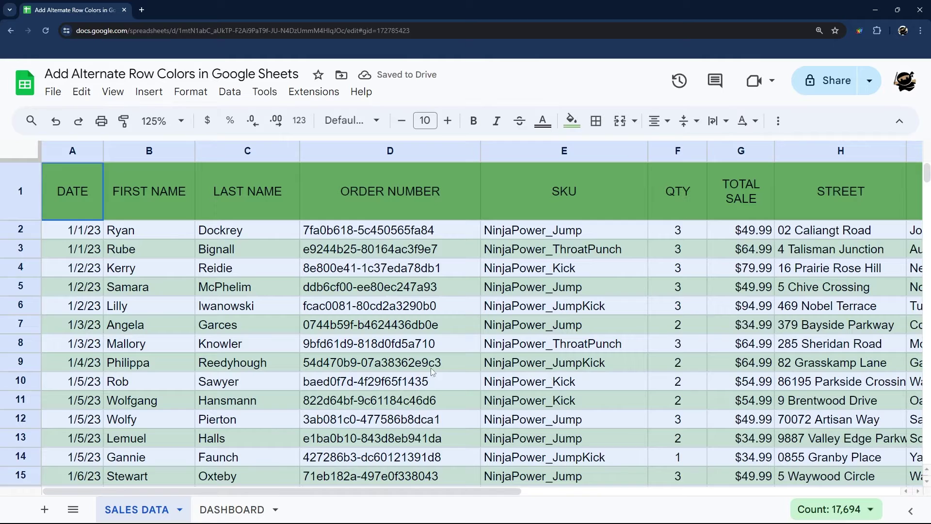
pyautogui.click(402, 329)
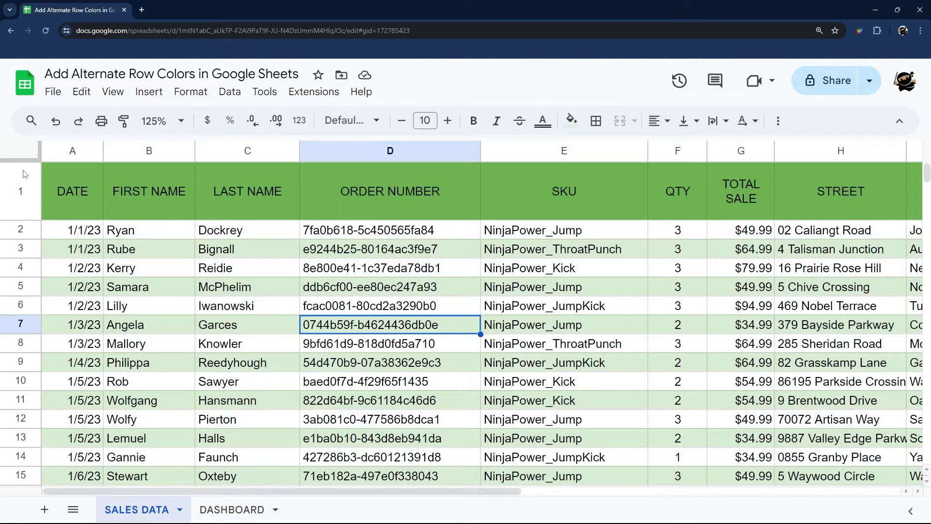
# - Freeze the FIRST NAME header row by dragging the freeze bar below row 1
pyautogui.click(134, 190)
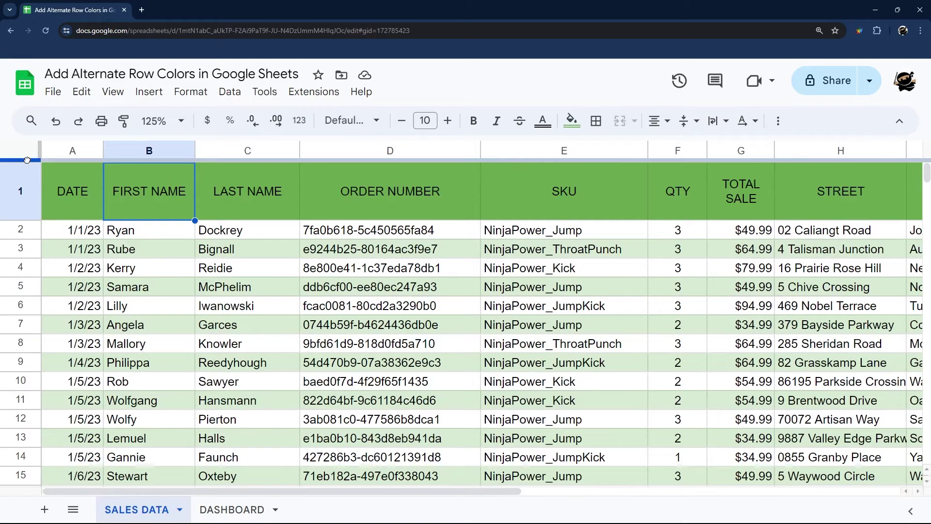
pyautogui.moveTo(27, 160); pyautogui.dragTo(24, 220)
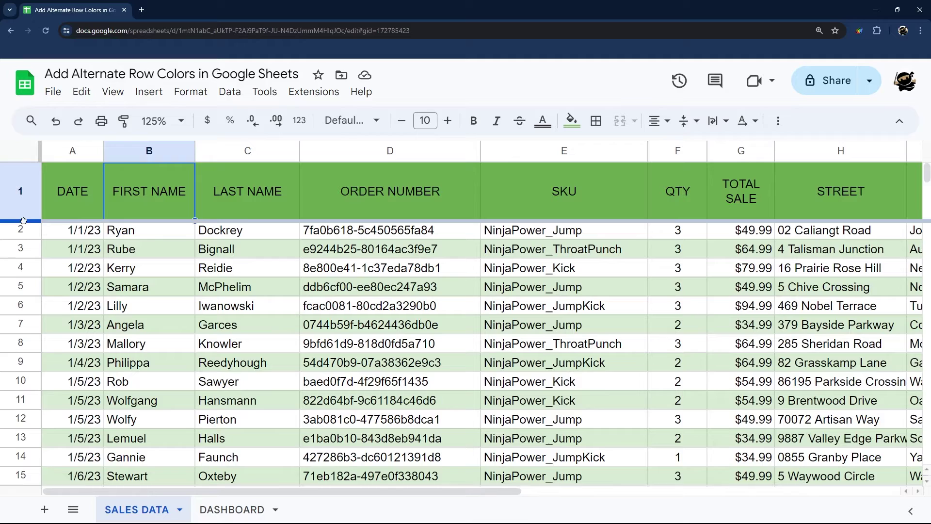
pyautogui.click(148, 252)
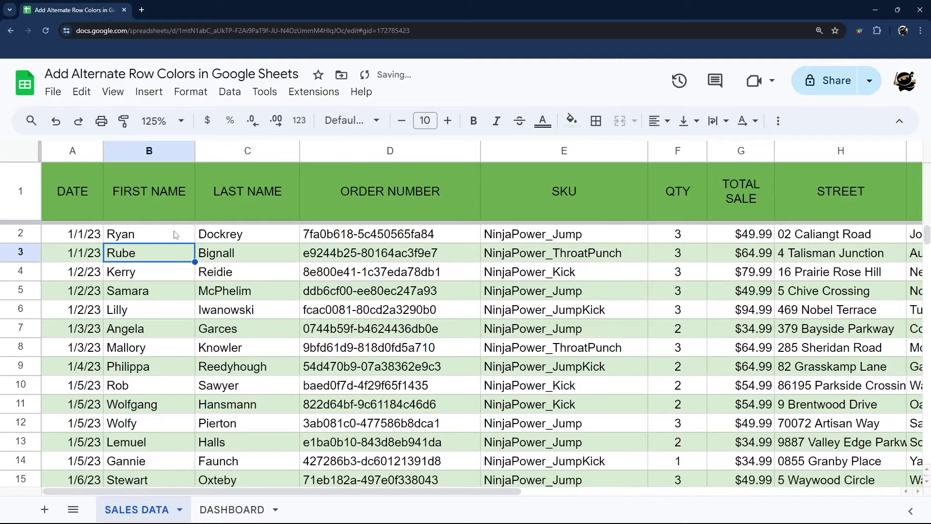
# - Add coloured vertical borders between the cells of header row 1
pyautogui.click(21, 194)
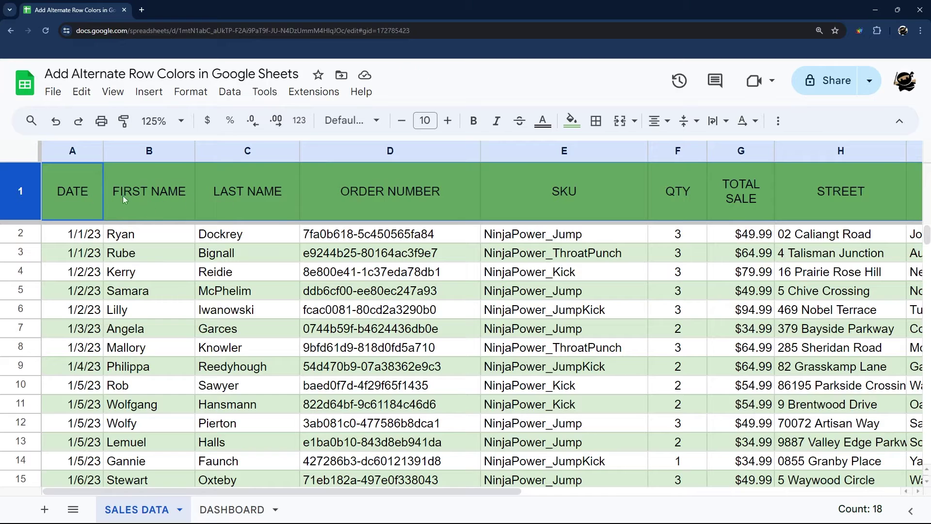
pyautogui.click(595, 121)
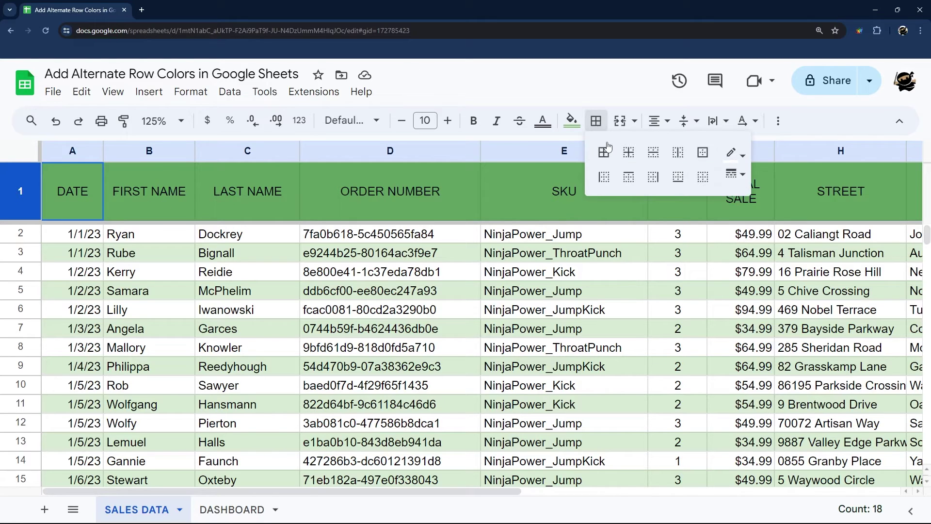
pyautogui.click(735, 154)
pyautogui.click(877, 204)
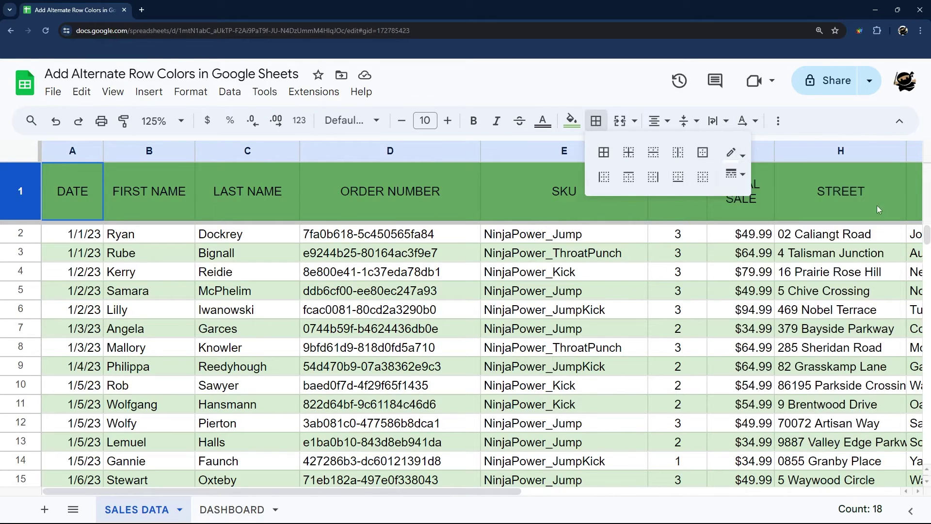
pyautogui.click(682, 156)
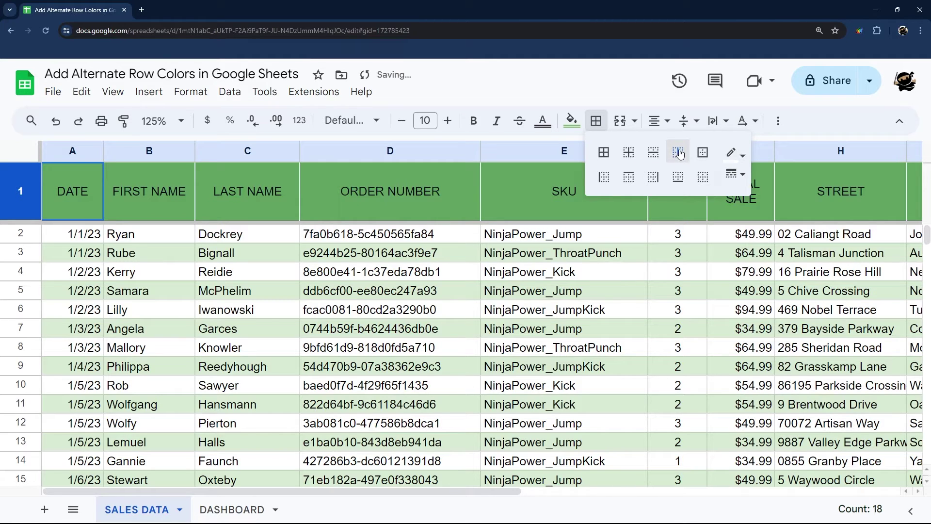
pyautogui.click(410, 268)
# - Make the header row text bold Montserrat
pyautogui.hotkey('ctrl', 'z')
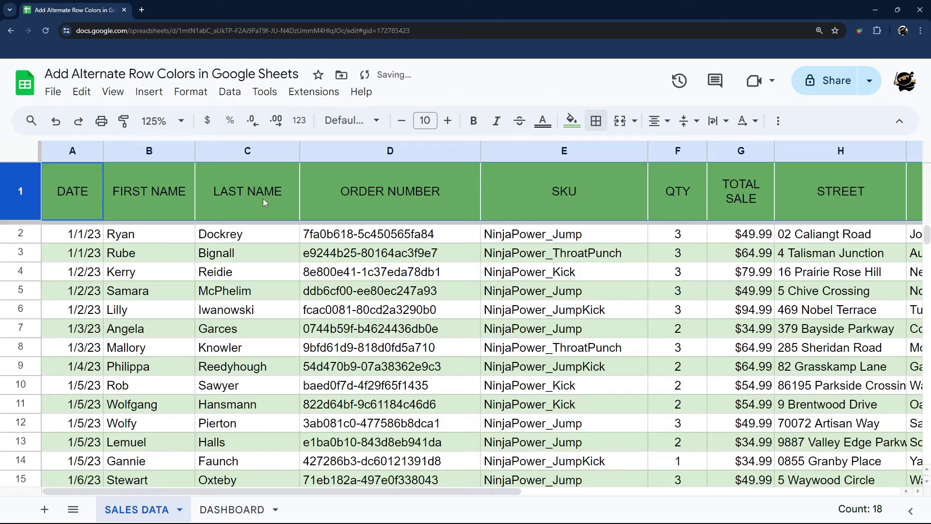
pyautogui.click(351, 120)
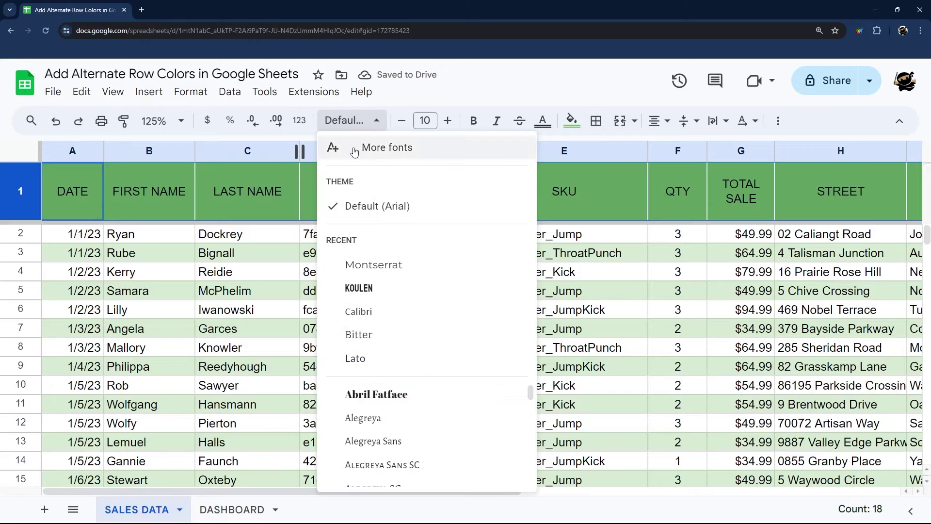
pyautogui.click(371, 266)
pyautogui.click(473, 121)
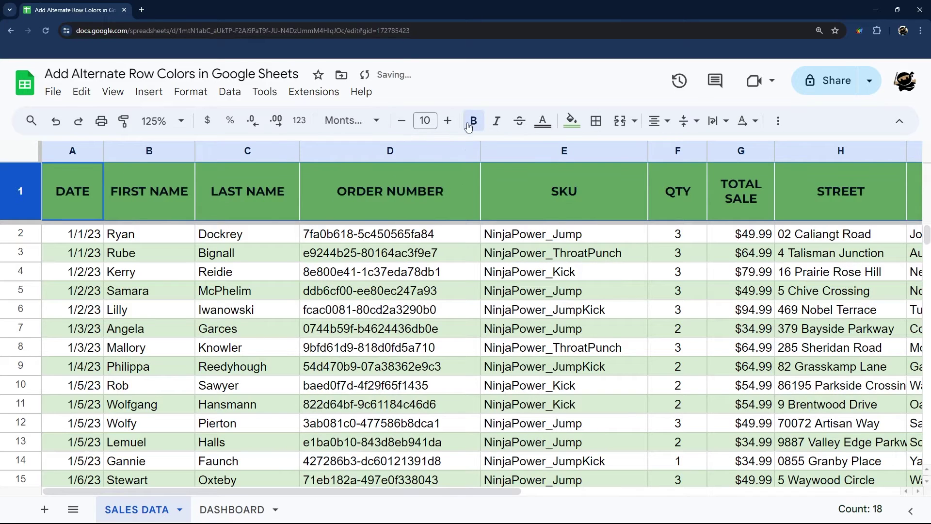
pyautogui.click(376, 238)
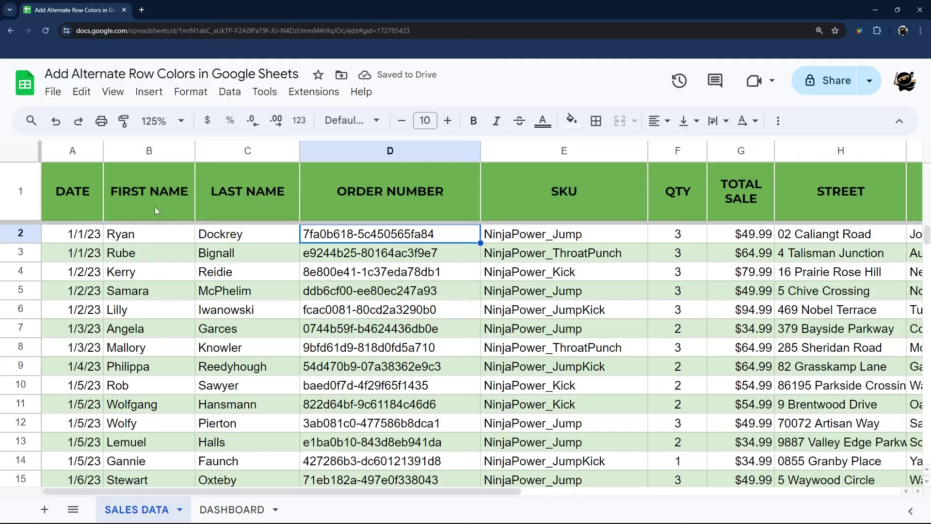
pyautogui.scroll(-4, 208, 244)
pyautogui.scroll(-5, 208, 244)
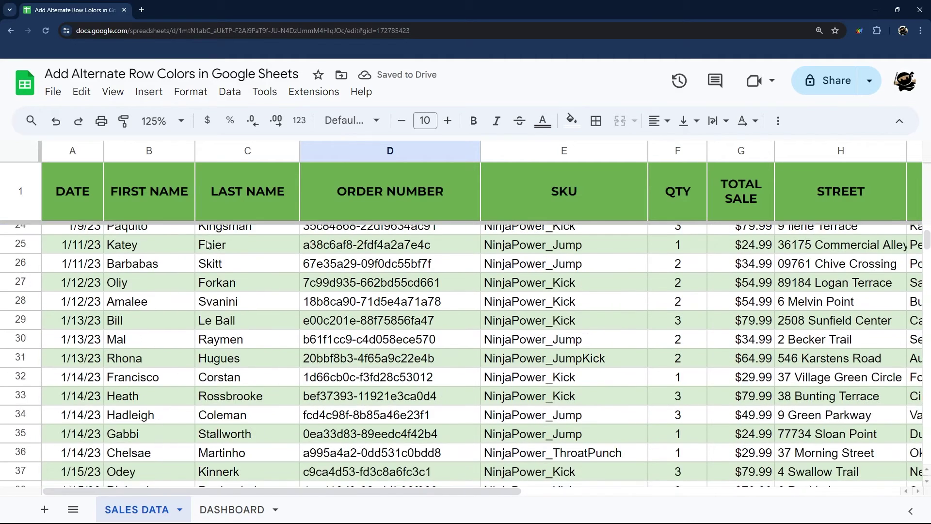
pyautogui.scroll(10, 210, 240)
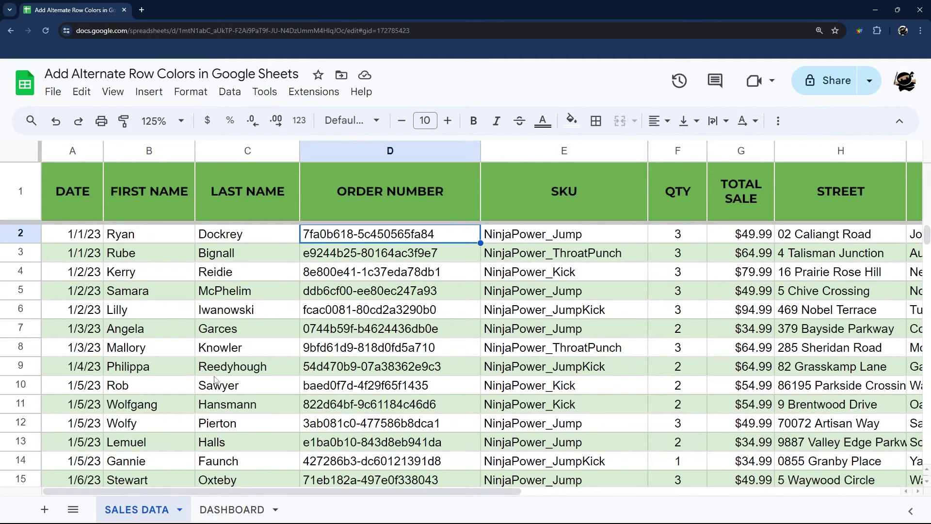
# - On the DASHBOARD sheet, select the MONTHLY SALES table from D4 and open Format
pyautogui.click(231, 509)
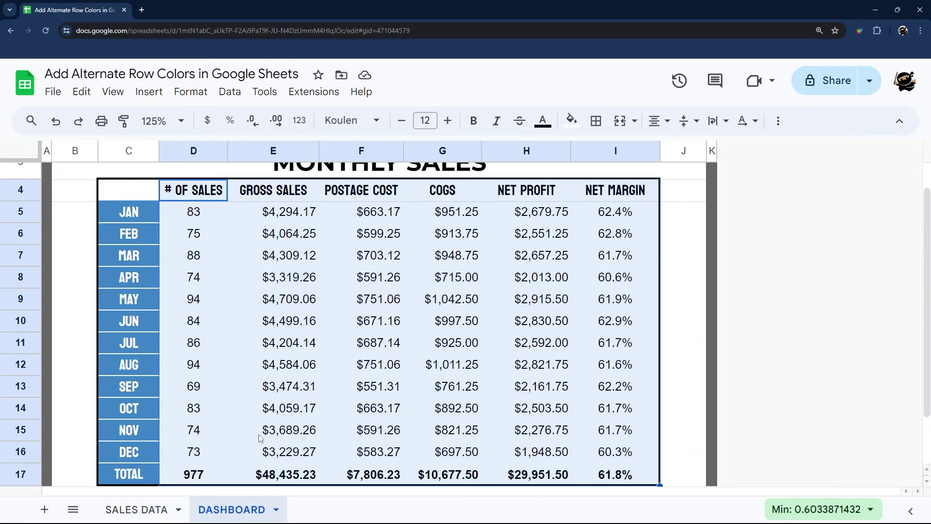
pyautogui.click(375, 372)
pyautogui.scroll(1, 374, 371)
pyautogui.scroll(-3, 307, 284)
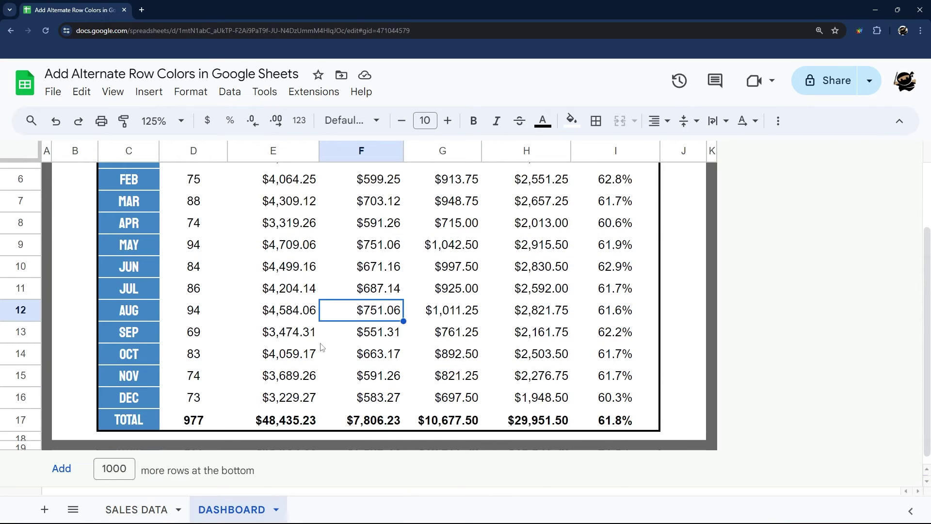
pyautogui.scroll(3, 320, 346)
pyautogui.click(20, 155)
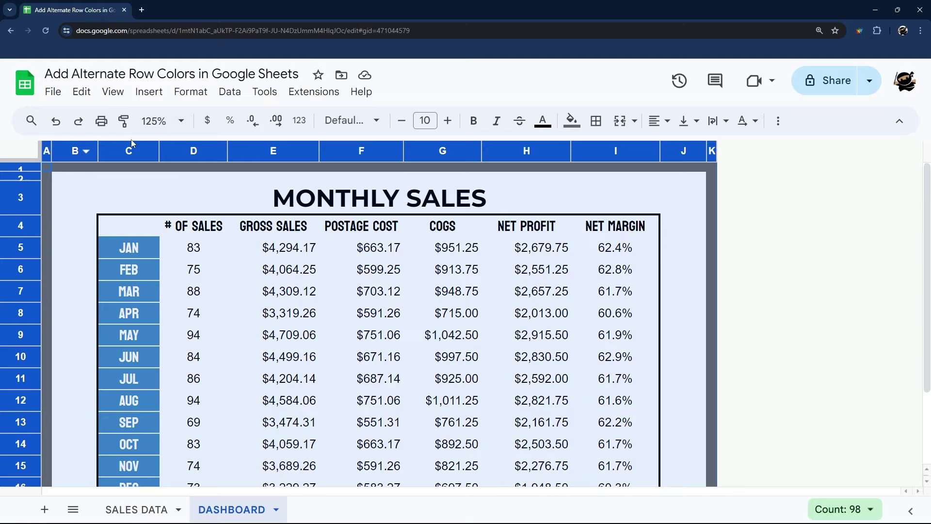
pyautogui.click(191, 91)
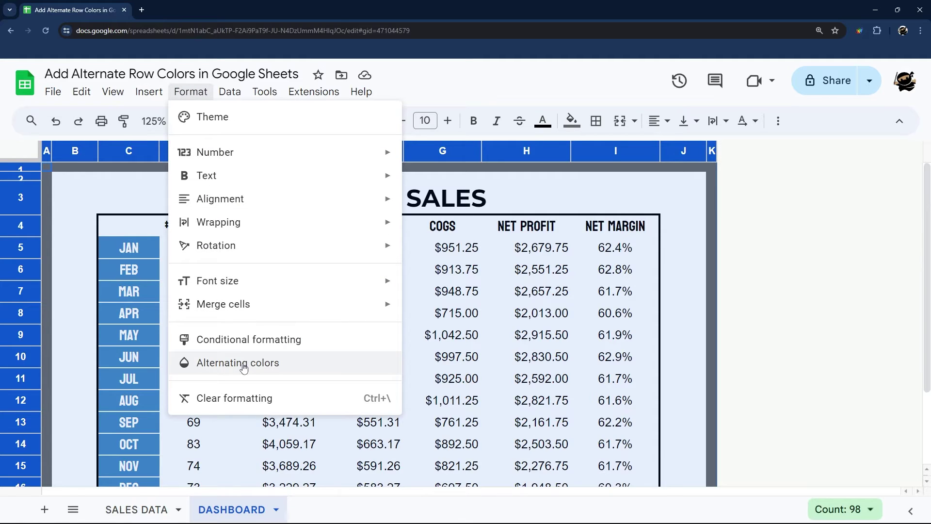
pyautogui.click(112, 201)
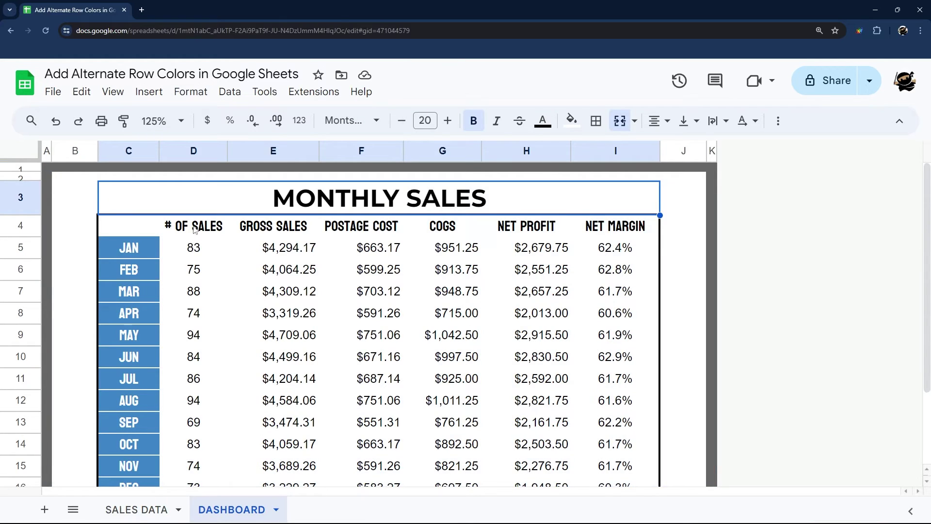
pyautogui.moveTo(191, 227); pyautogui.dragTo(605, 423)
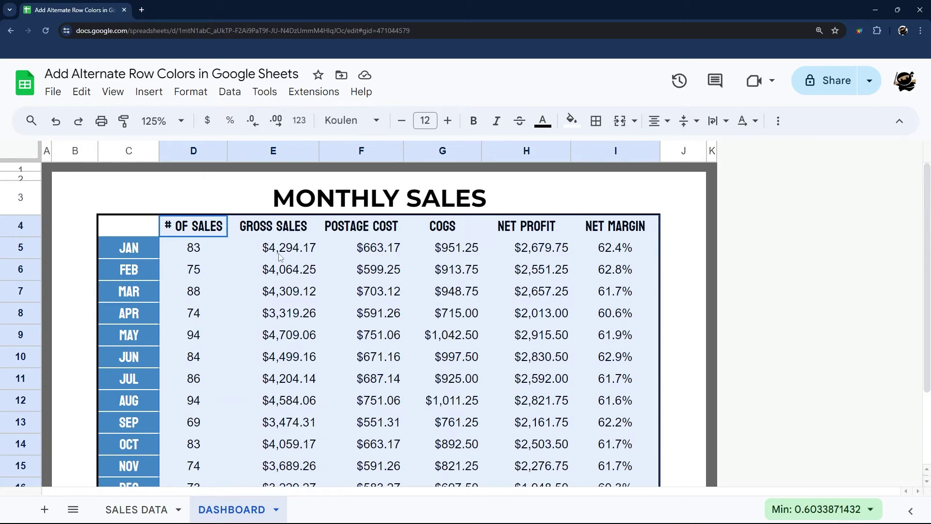
pyautogui.click(187, 92)
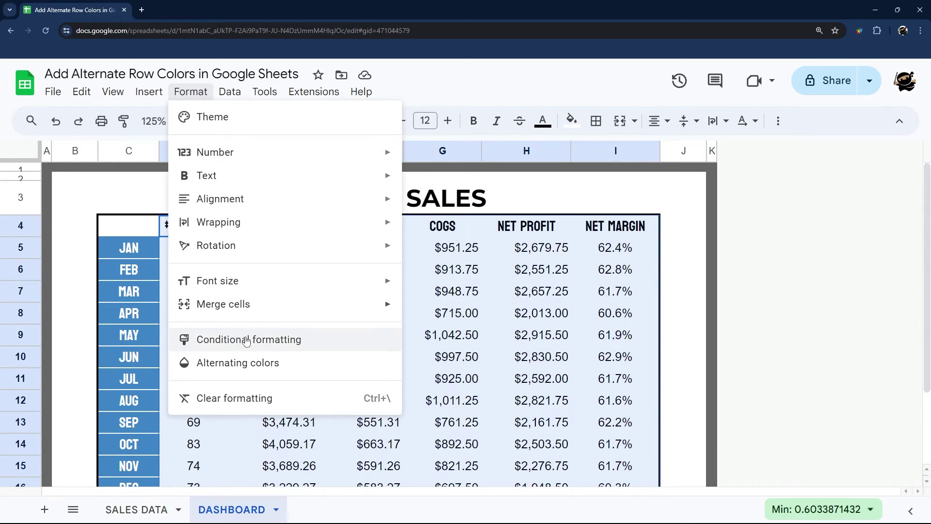
# - Turn on alternating colours for the table, starting with the green style
pyautogui.click(238, 363)
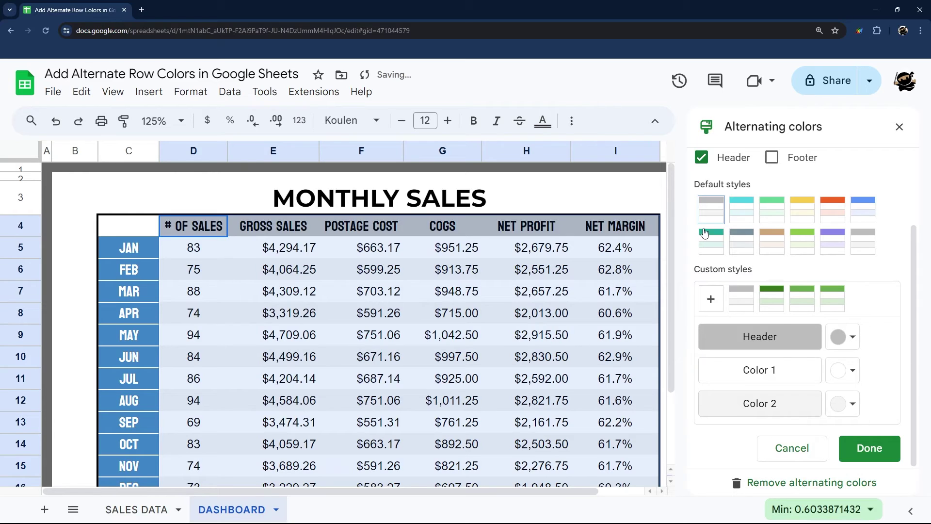
pyautogui.scroll(1, 704, 233)
pyautogui.click(771, 257)
pyautogui.scroll(-1, 466, 271)
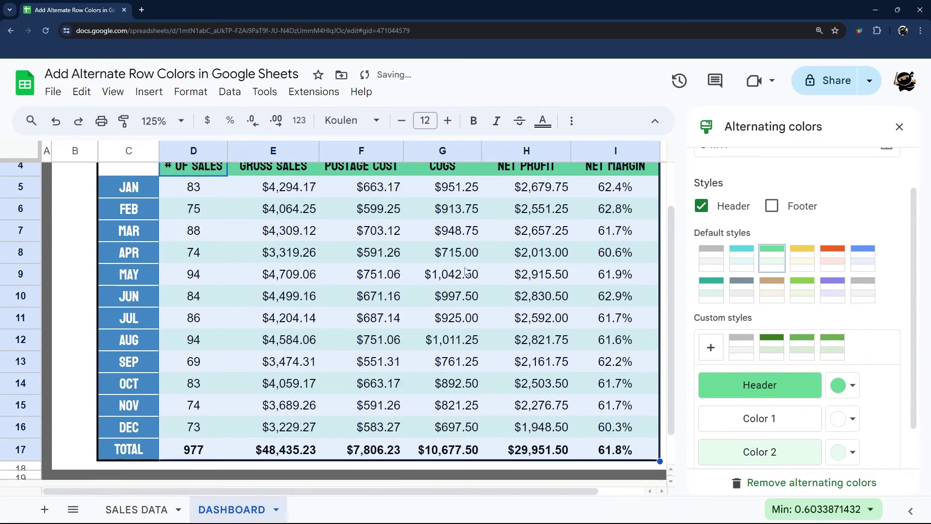
pyautogui.scroll(-1, 465, 271)
pyautogui.scroll(2, 465, 272)
pyautogui.scroll(-2, 300, 395)
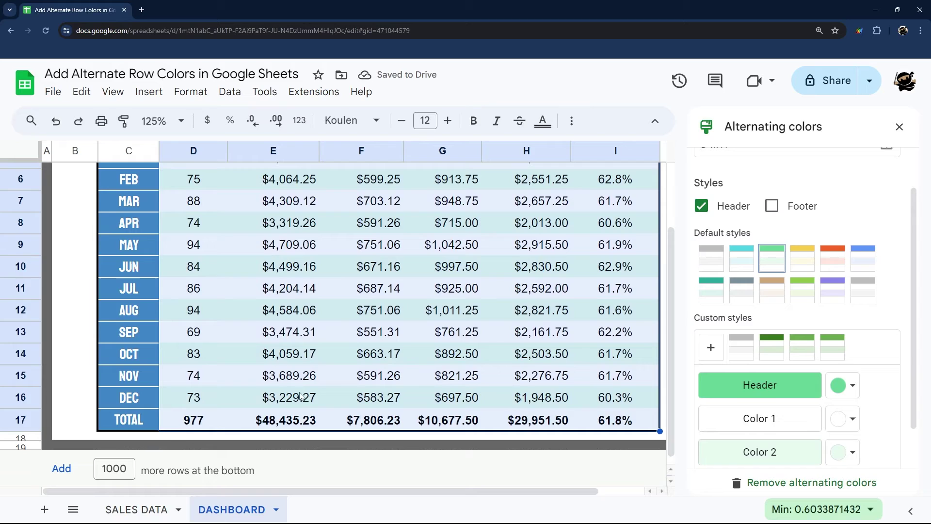
# - Add a footer band for the TOTAL row and switch to the teal style
pyautogui.click(771, 206)
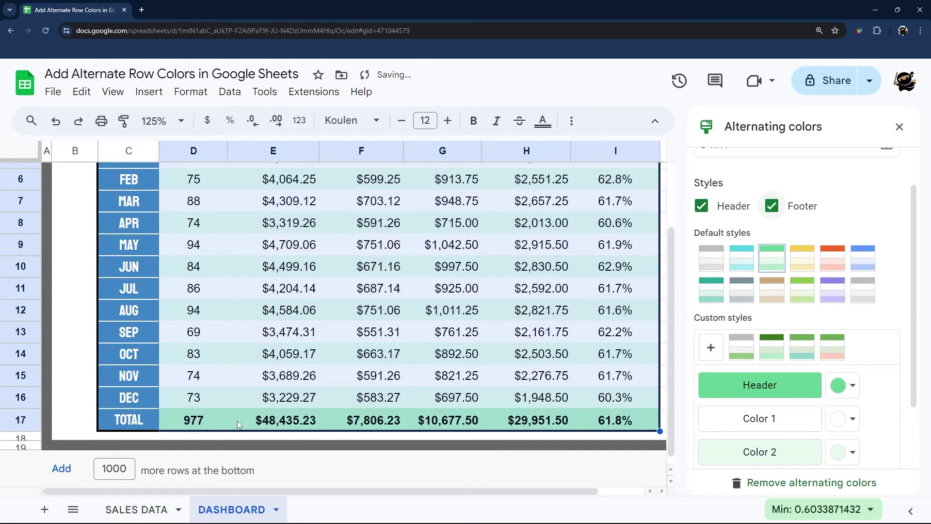
pyautogui.click(802, 289)
pyautogui.scroll(2, 488, 341)
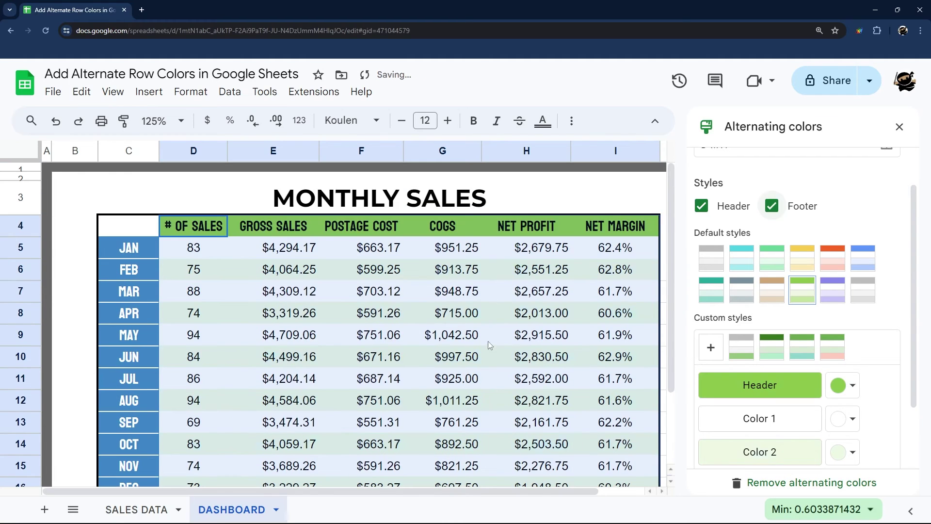
pyautogui.click(710, 289)
pyautogui.scroll(-4, 523, 293)
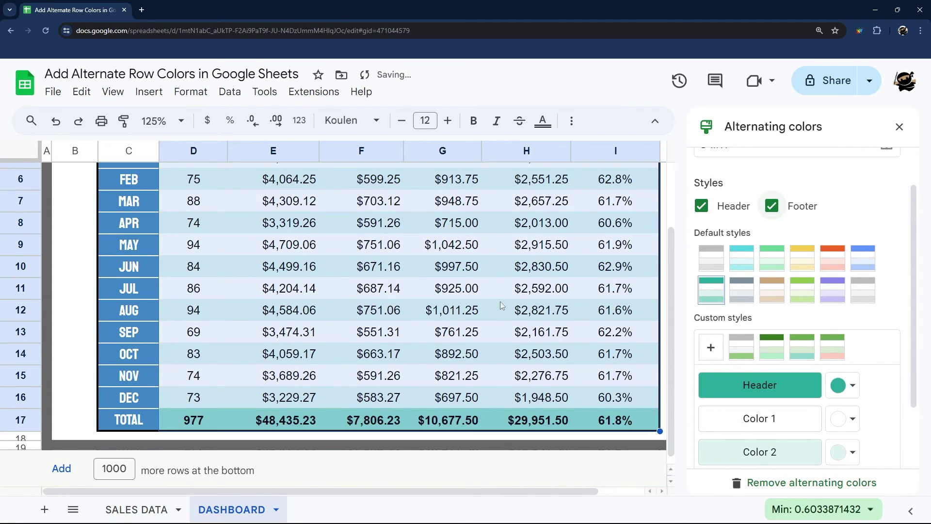
pyautogui.scroll(4, 499, 301)
pyautogui.scroll(-2, 795, 298)
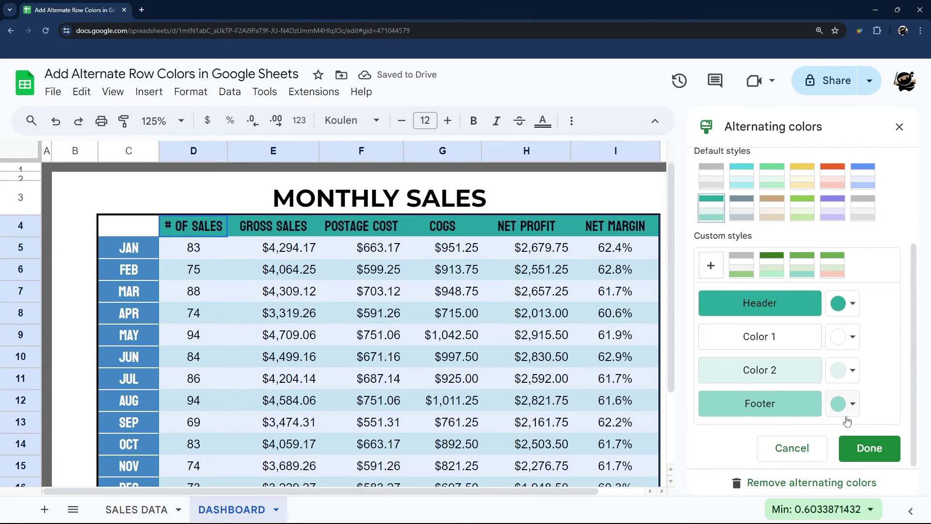
pyautogui.click(865, 449)
# - Make the header text in D4:I4 white
pyautogui.click(685, 249)
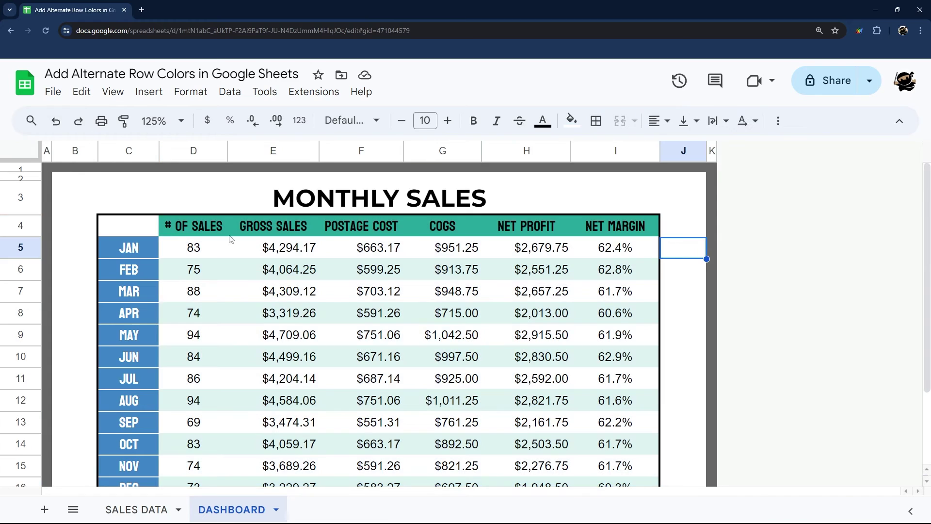
pyautogui.click(185, 225)
pyautogui.moveTo(185, 225); pyautogui.dragTo(615, 226)
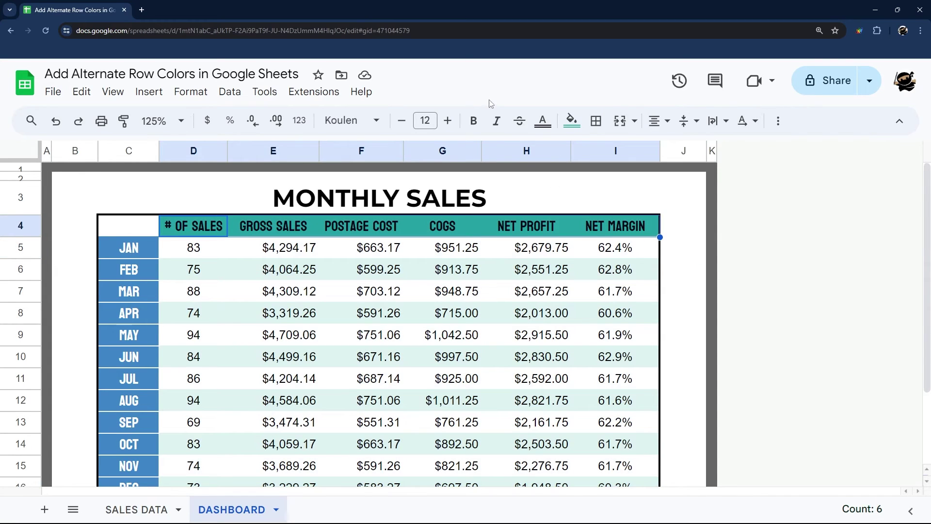
pyautogui.click(541, 121)
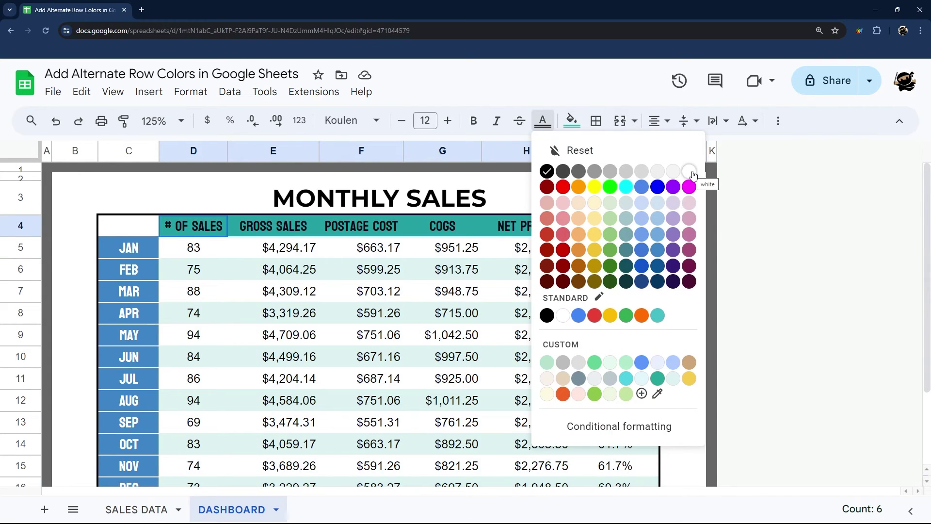
pyautogui.click(689, 171)
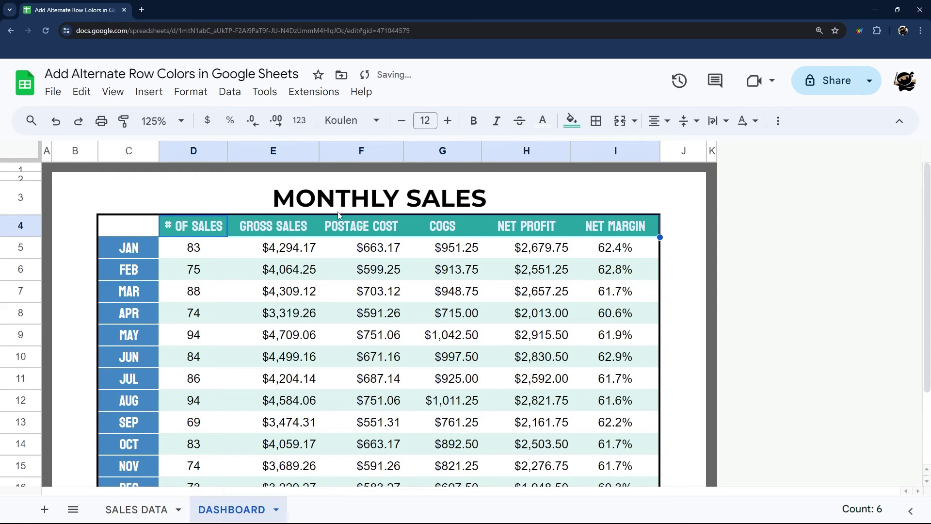
# - Add white vertical borders between the D4:I4 header cells
pyautogui.click(596, 121)
pyautogui.click(732, 154)
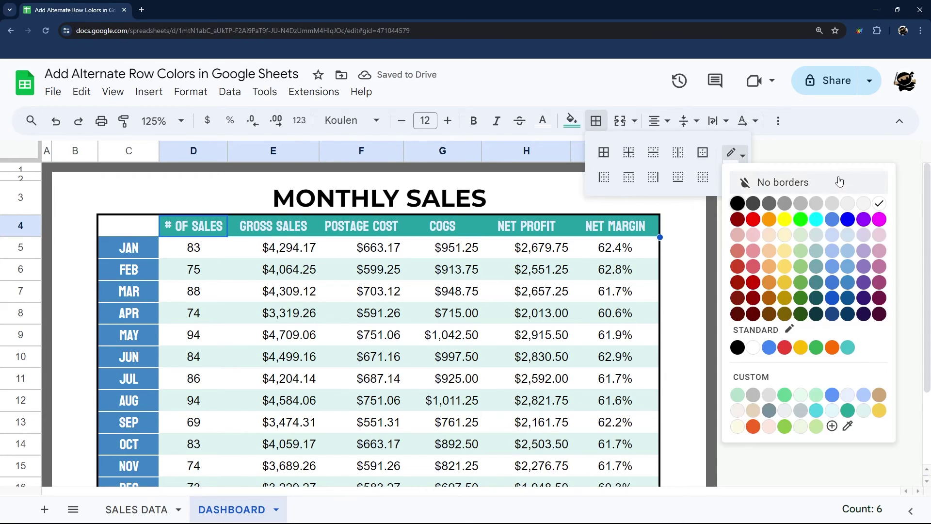
pyautogui.click(880, 202)
pyautogui.click(682, 160)
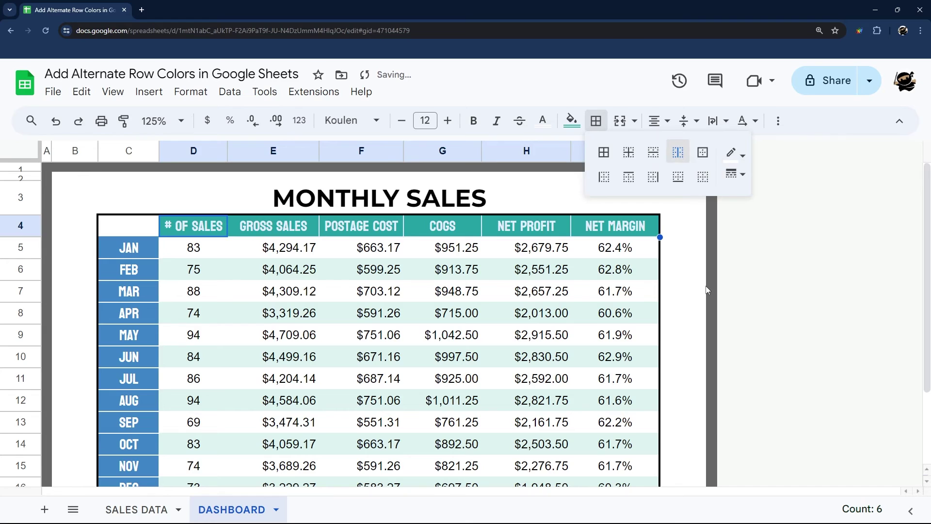
pyautogui.click(685, 291)
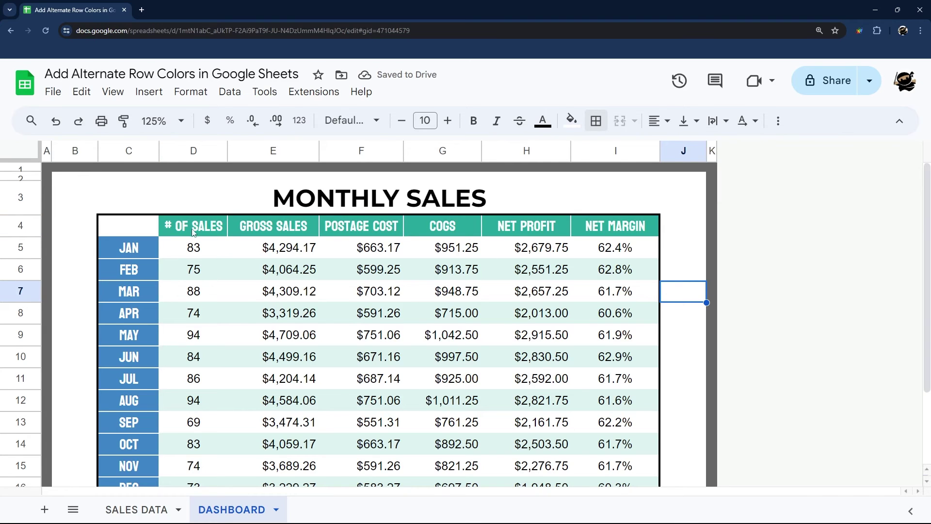
# - Add the same white vertical borders between the TOTAL row cells
pyautogui.scroll(-2, 260, 242)
pyautogui.moveTo(208, 420); pyautogui.dragTo(613, 423)
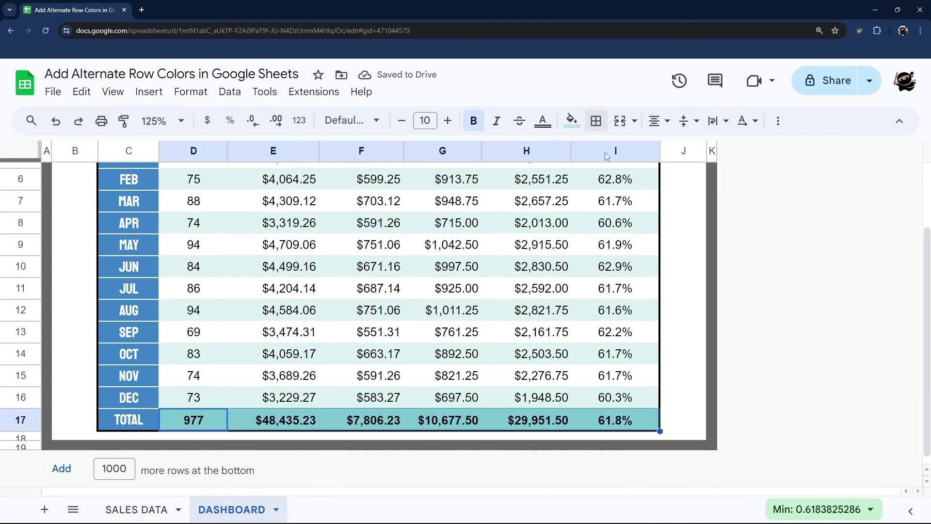
pyautogui.click(595, 121)
pyautogui.click(677, 152)
pyautogui.click(711, 354)
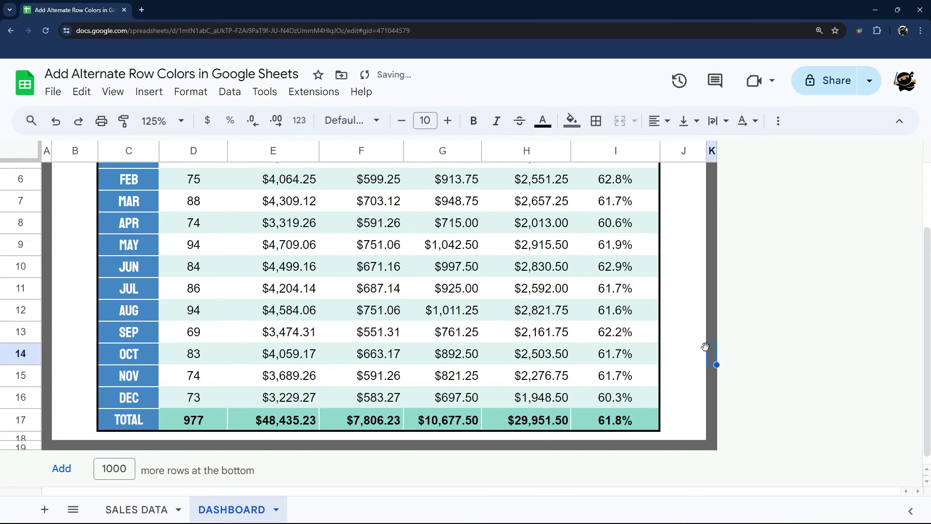
pyautogui.scroll(2, 688, 345)
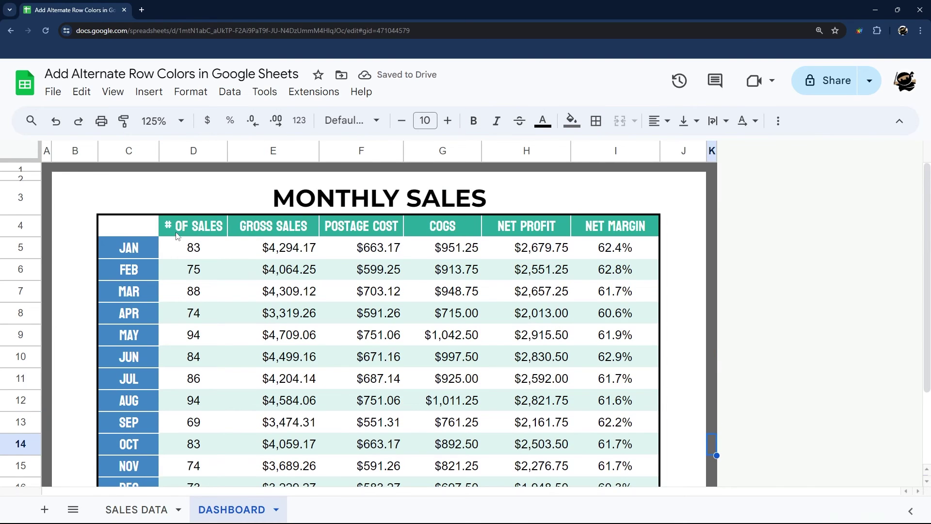
pyautogui.click(121, 223)
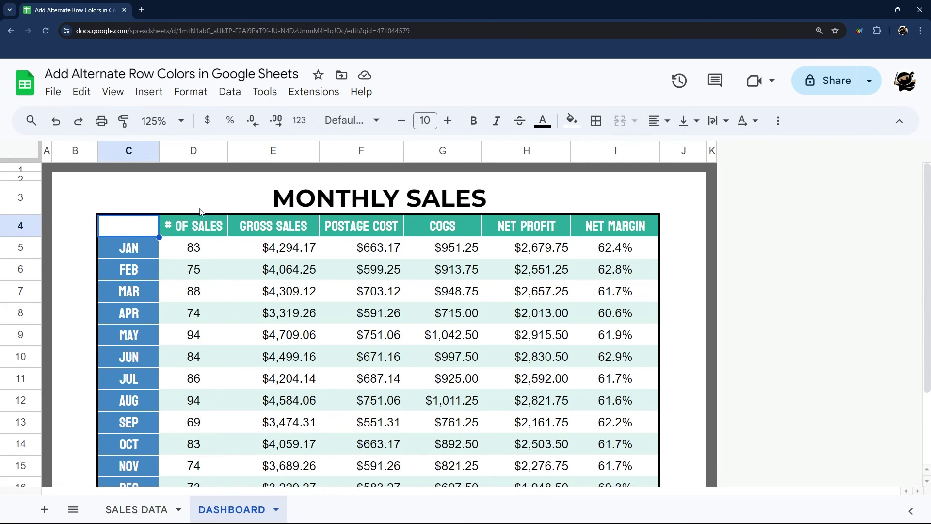
pyautogui.click(182, 96)
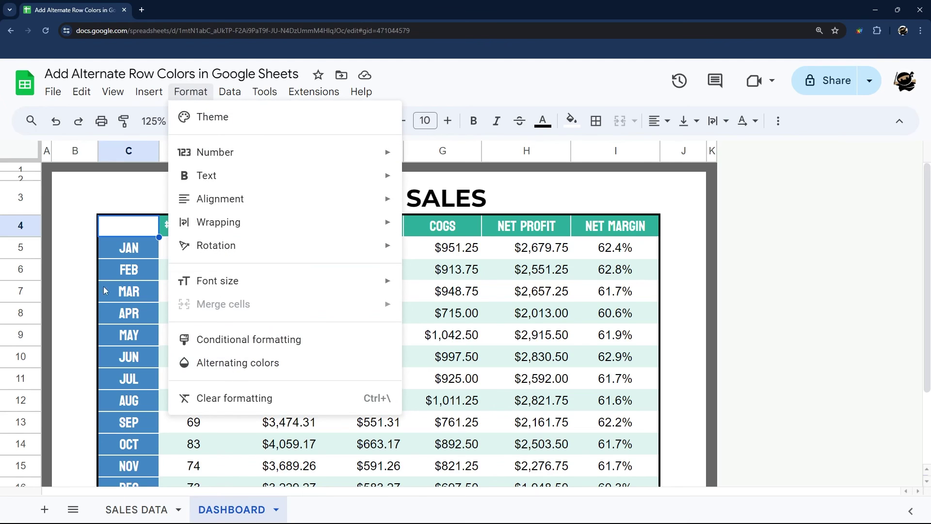
pyautogui.click(125, 225)
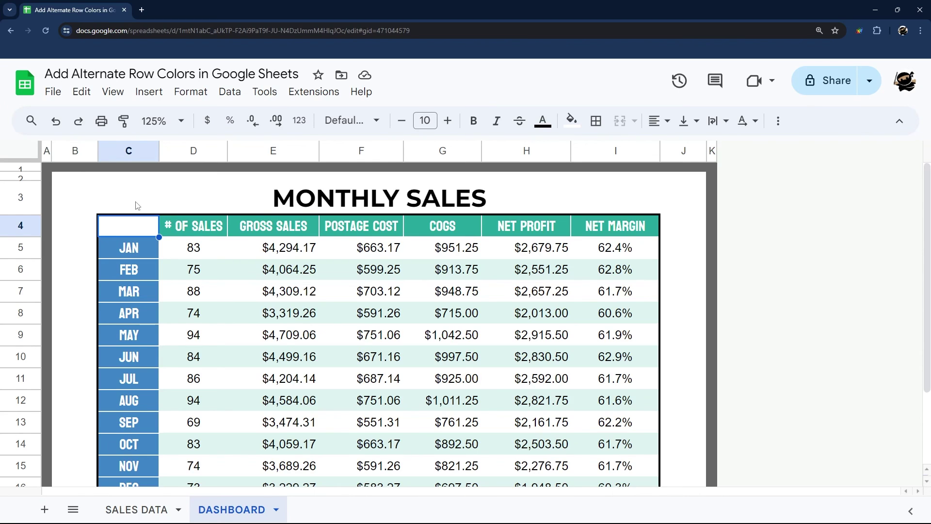
pyautogui.click(165, 205)
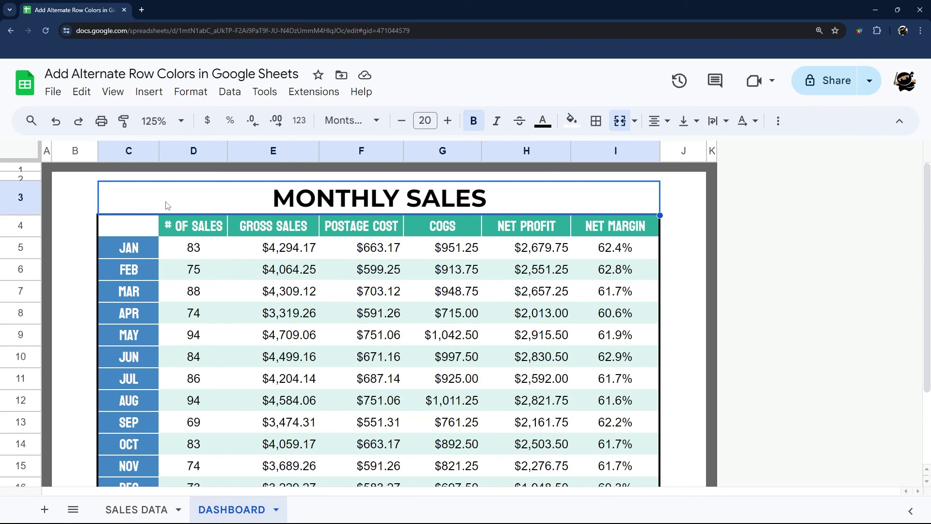